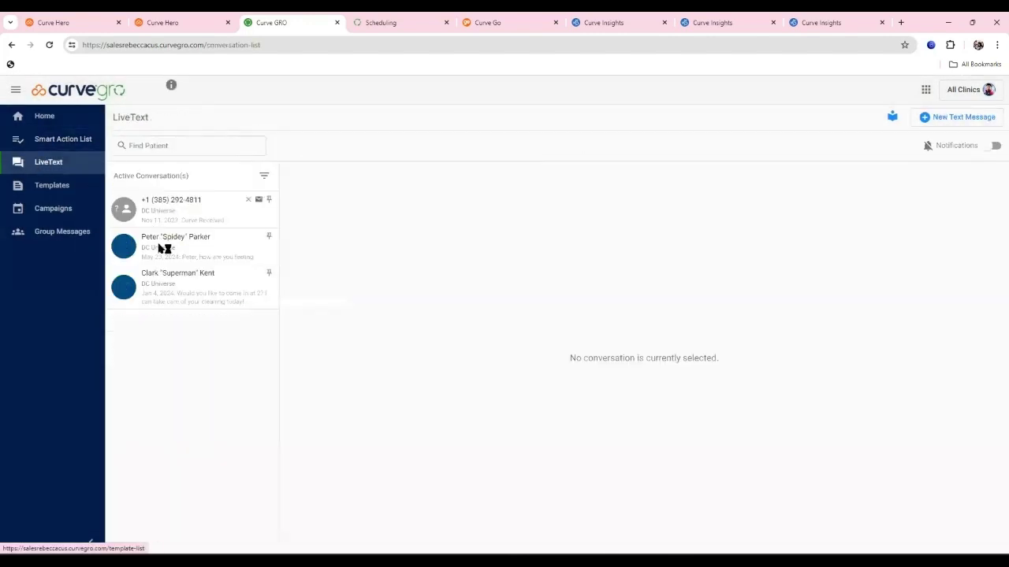
Step: Read the third patient's text conversation in Curve GRO, then bring up the Campaigns list
click(165, 280)
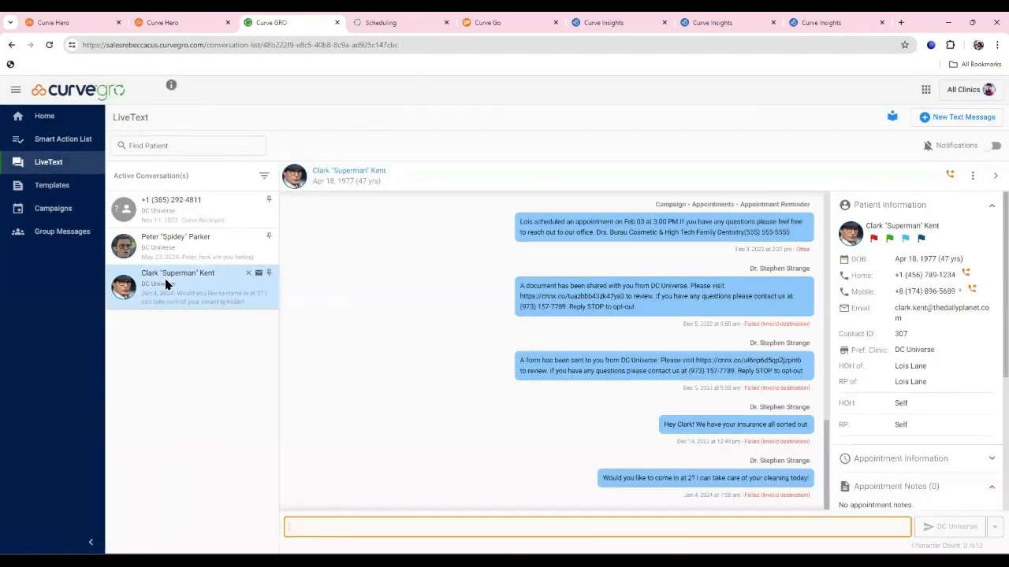
click(53, 220)
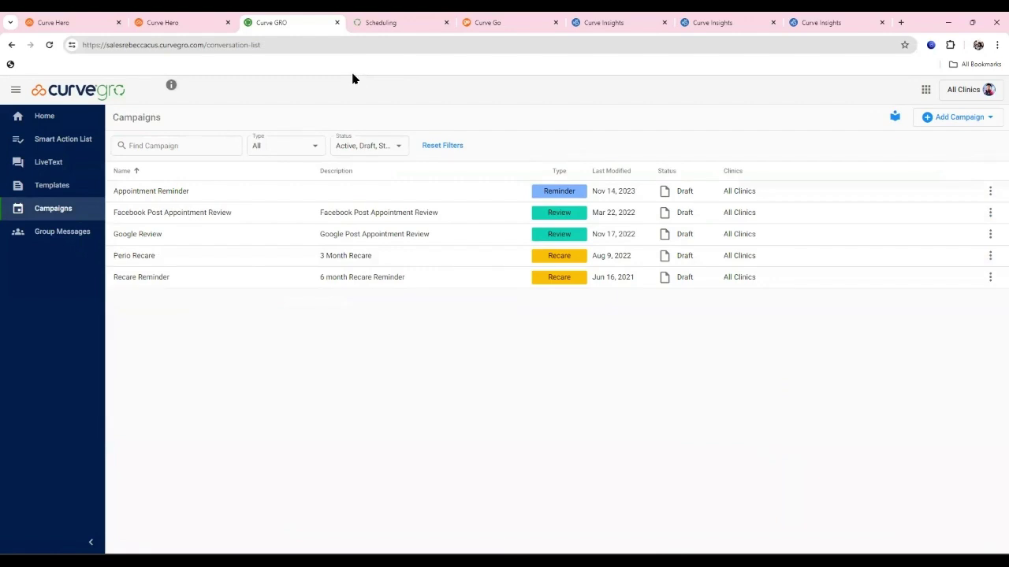
Step: Look over Curve GRO's three draft group messages, then return to the Curve Hero May 24 schedule
click(62, 231)
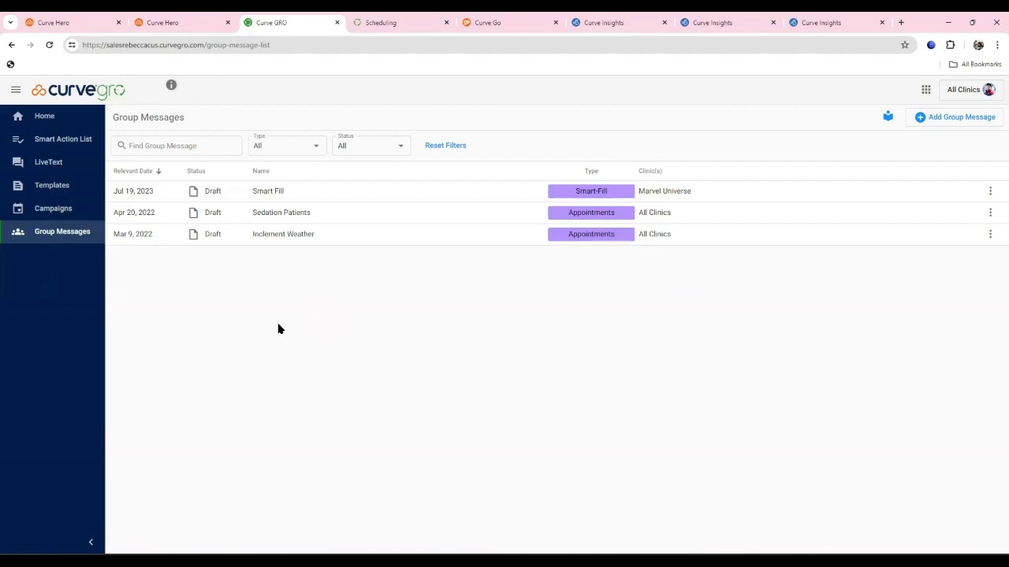
click(90, 24)
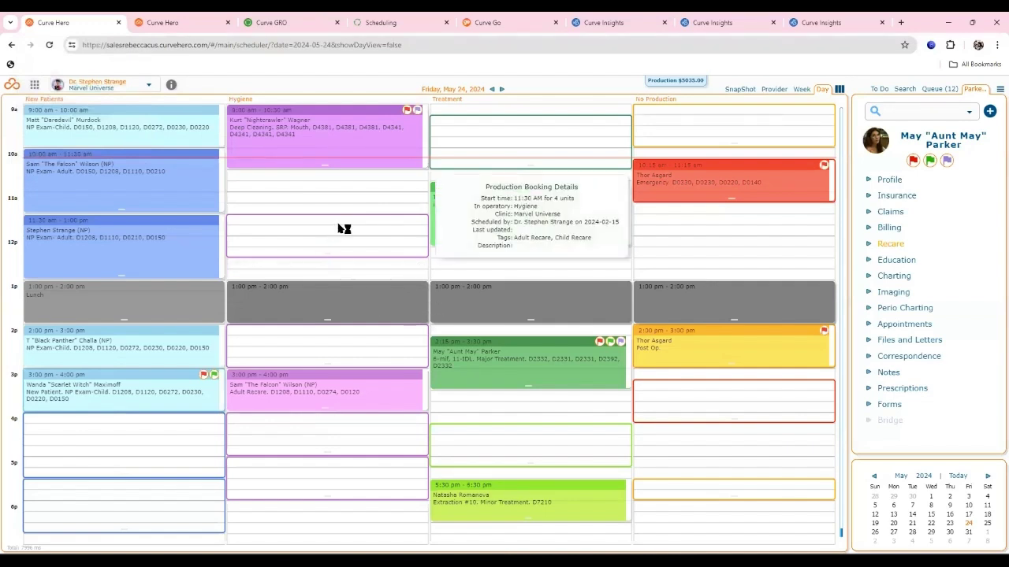
Step: Check the empty hygiene slot's context menu, then show May 24 as the SnapShot patient table
right_click(342, 228)
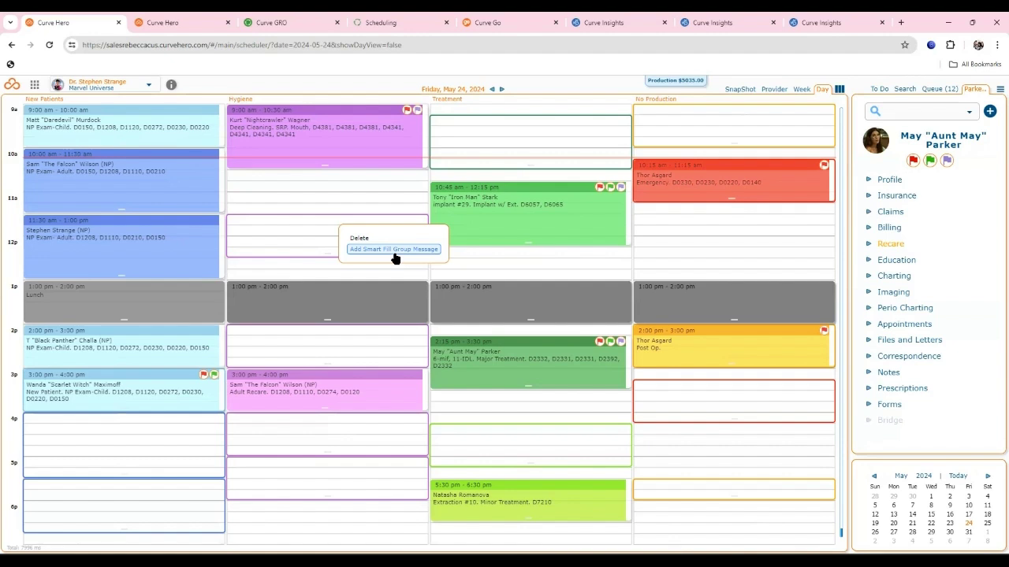
click(739, 92)
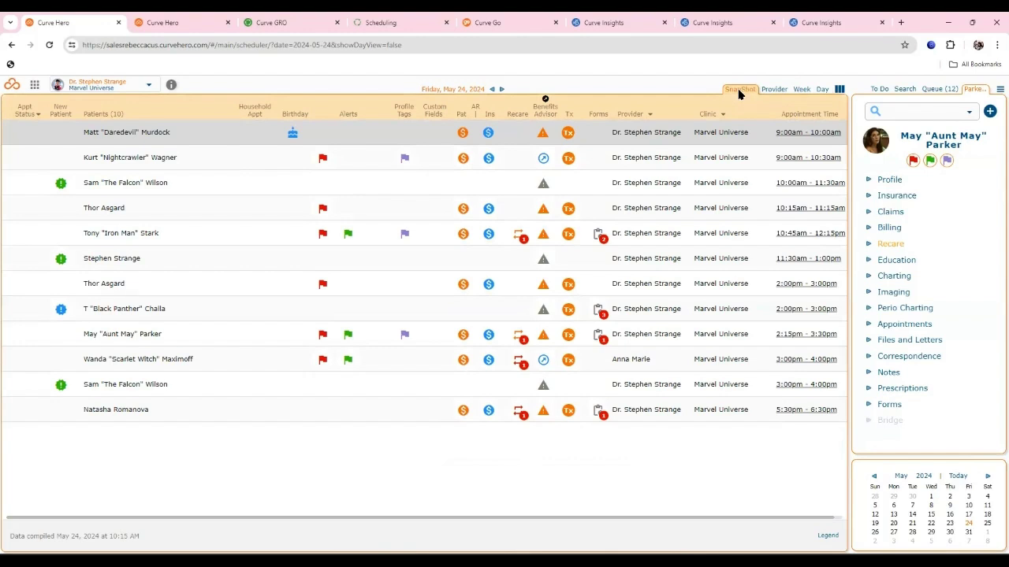
click(827, 535)
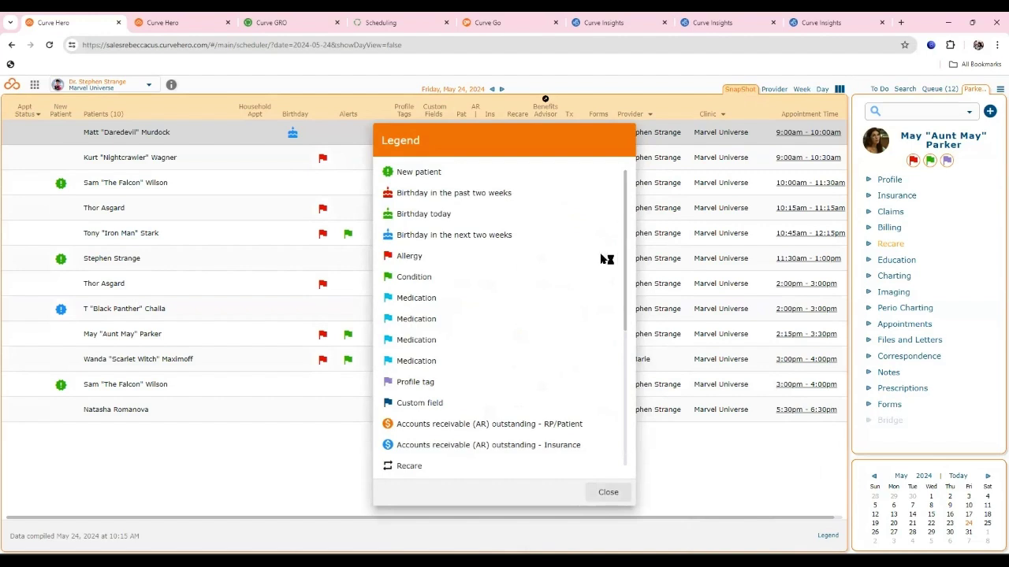
scroll(593, 362, down, 2)
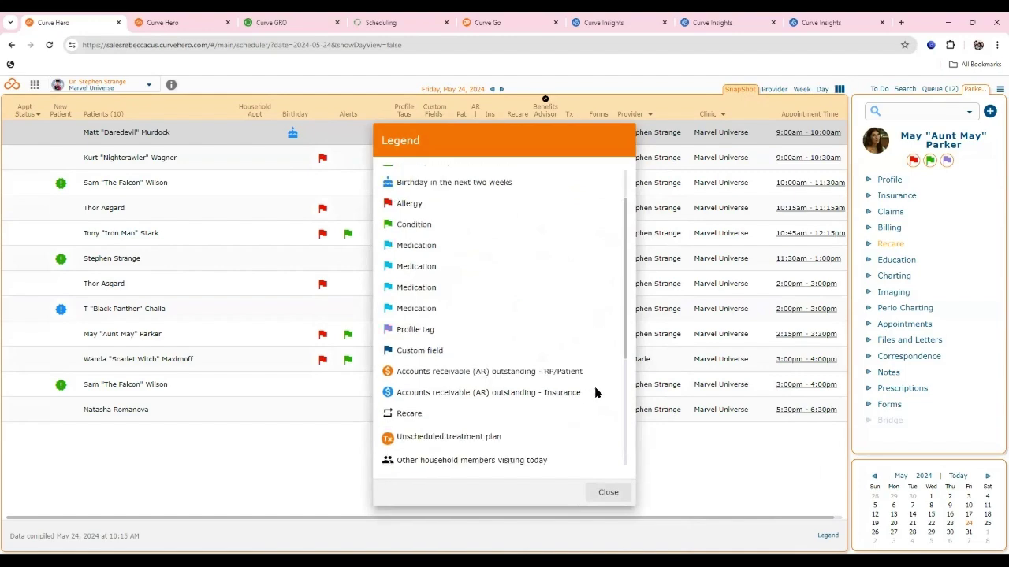
scroll(595, 392, down, 2)
scroll(596, 394, down, 6)
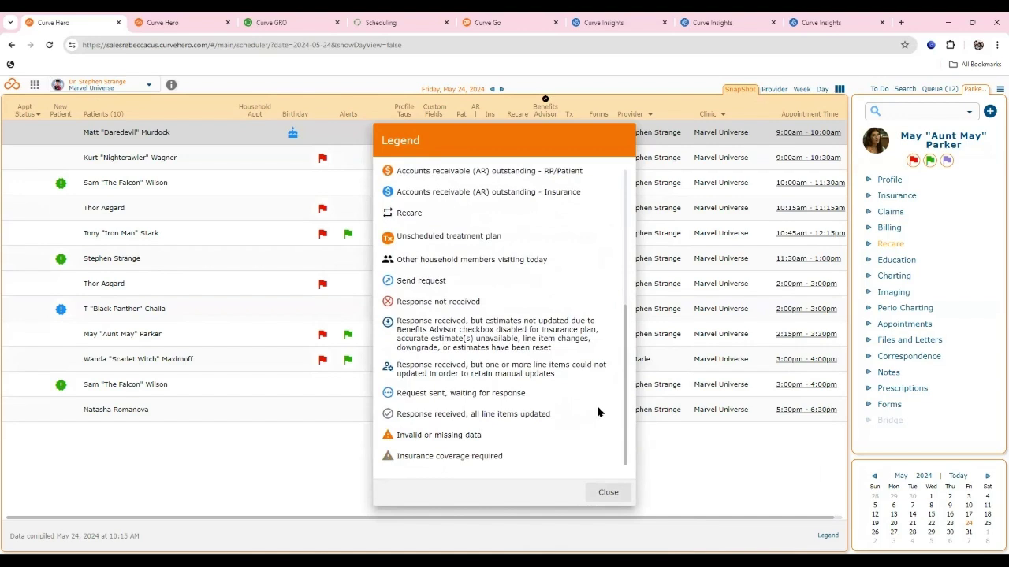
click(607, 493)
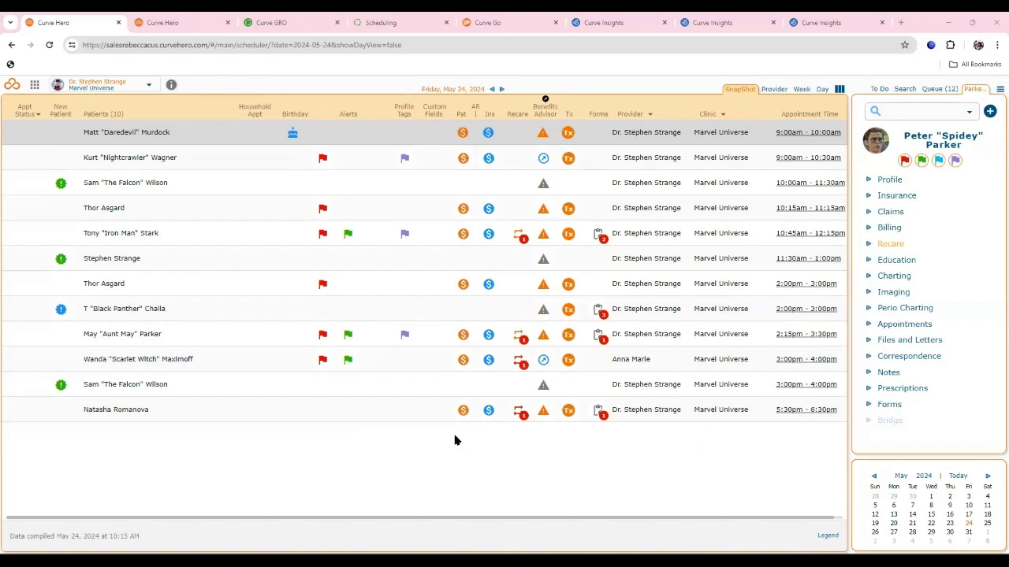
Step: Inspect the patients' alert flags, glance at the Day view, and return to the SnapShot table
mouse_move(323, 166)
mouse_move(352, 236)
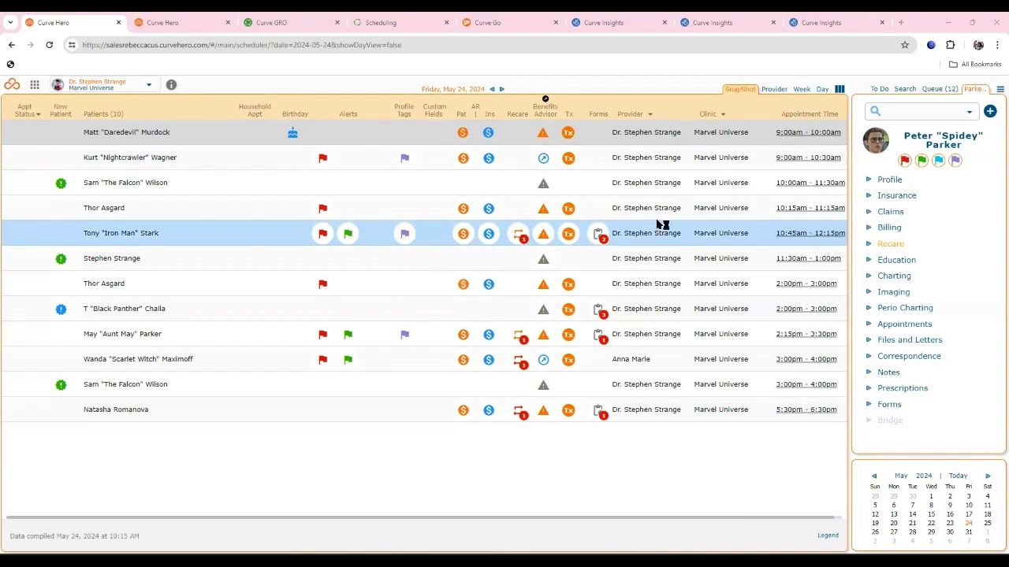
mouse_move(904, 160)
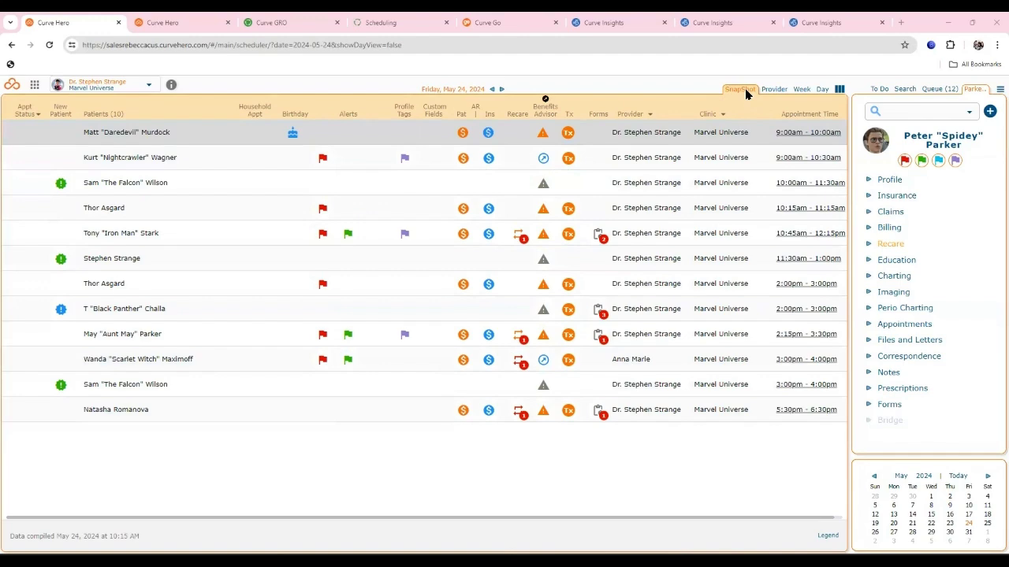
click(819, 91)
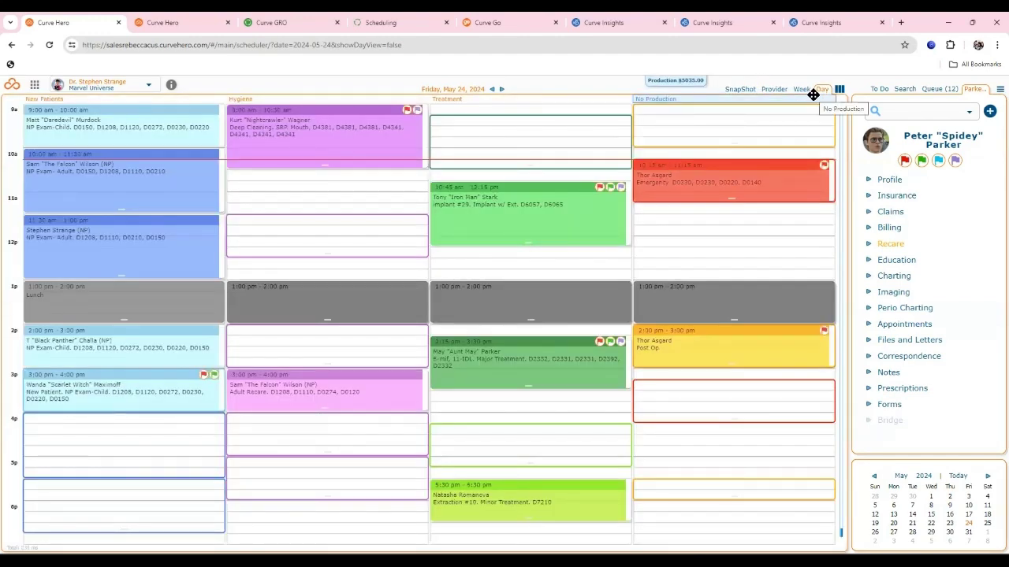
click(742, 90)
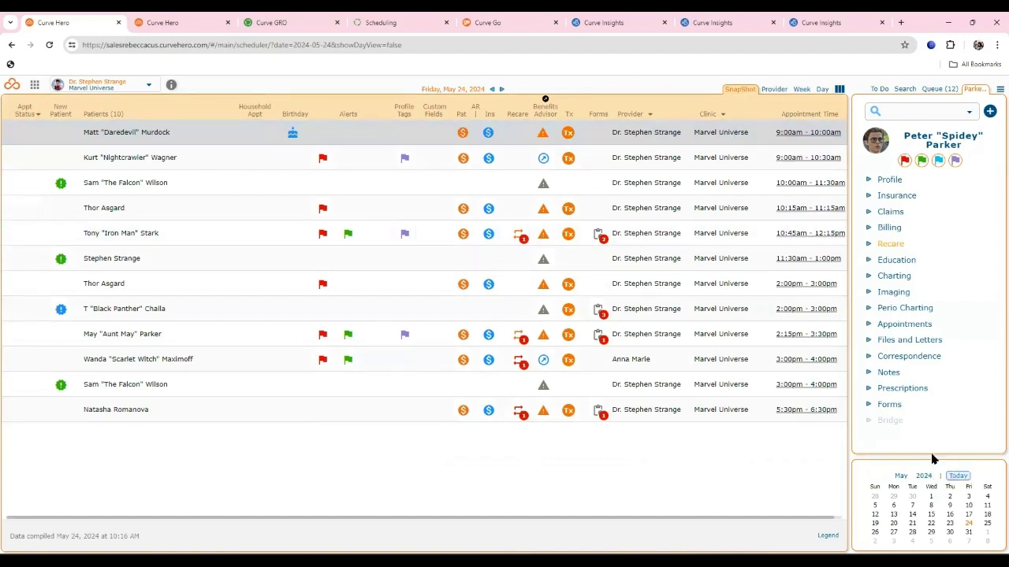
Step: Expand the patient's Forms list, cancel Add Form unused, and show NP Exam-Adult's actions
click(869, 406)
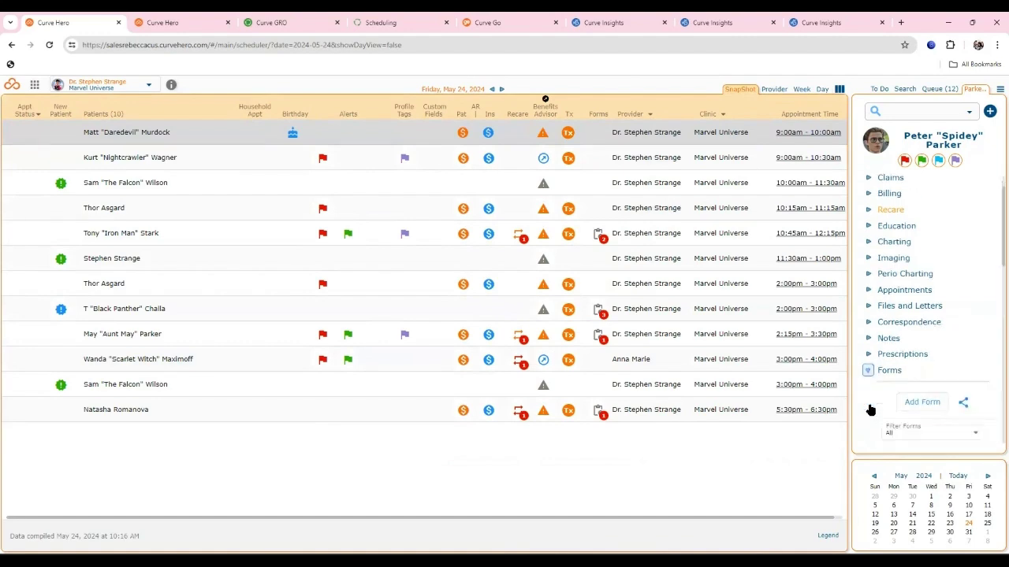
click(938, 333)
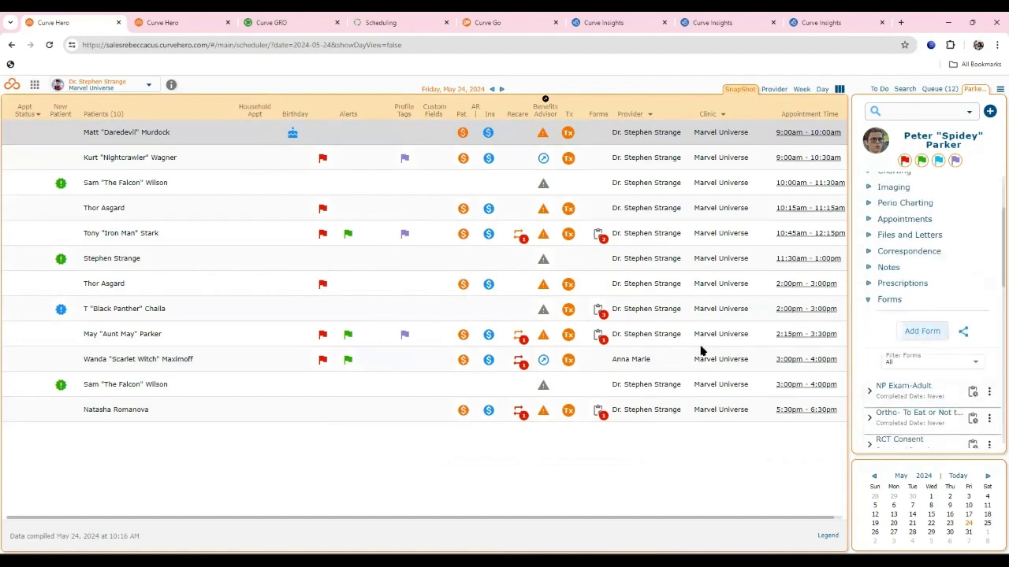
scroll(665, 348, down, 1)
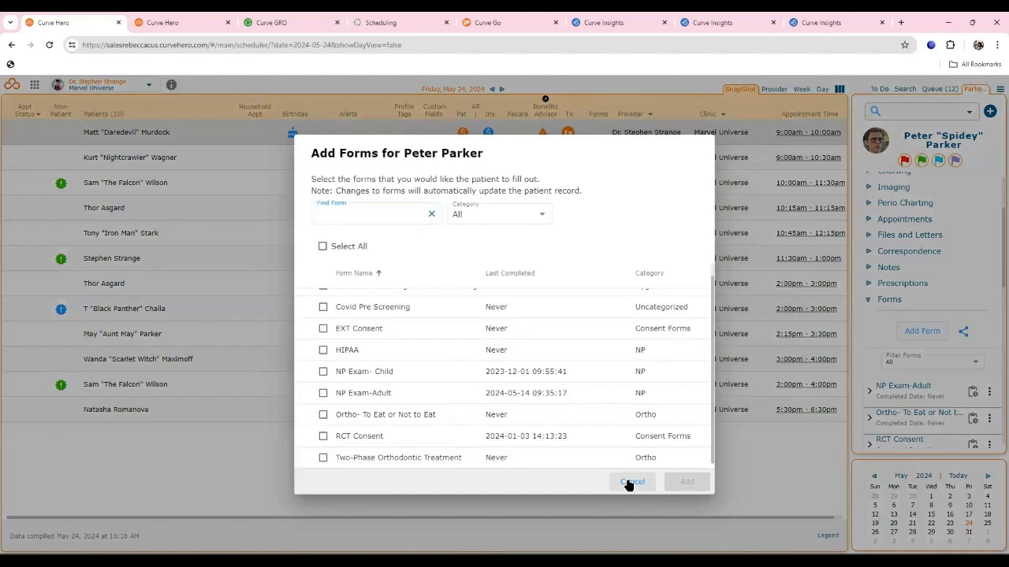
click(631, 482)
click(989, 390)
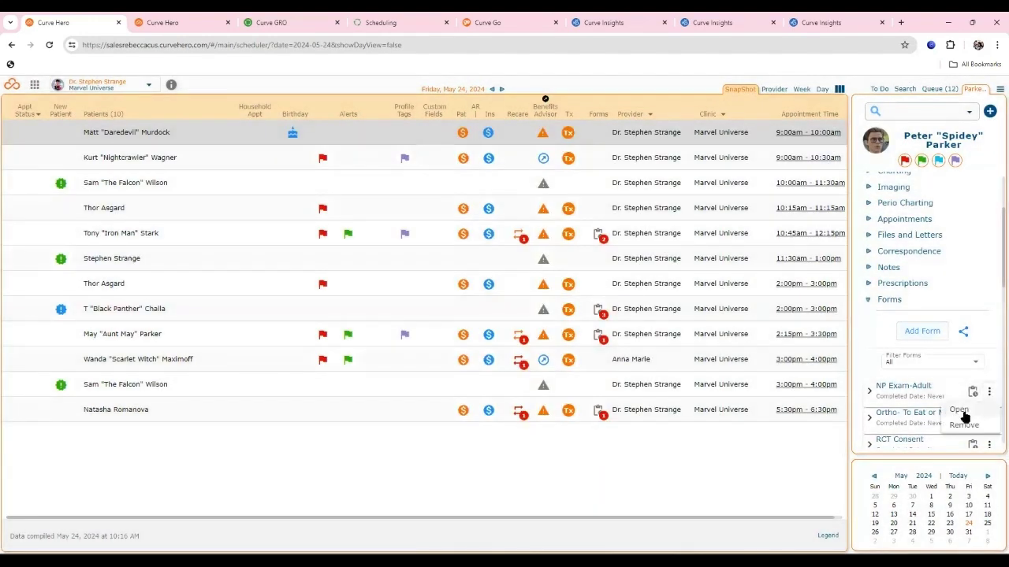
click(959, 409)
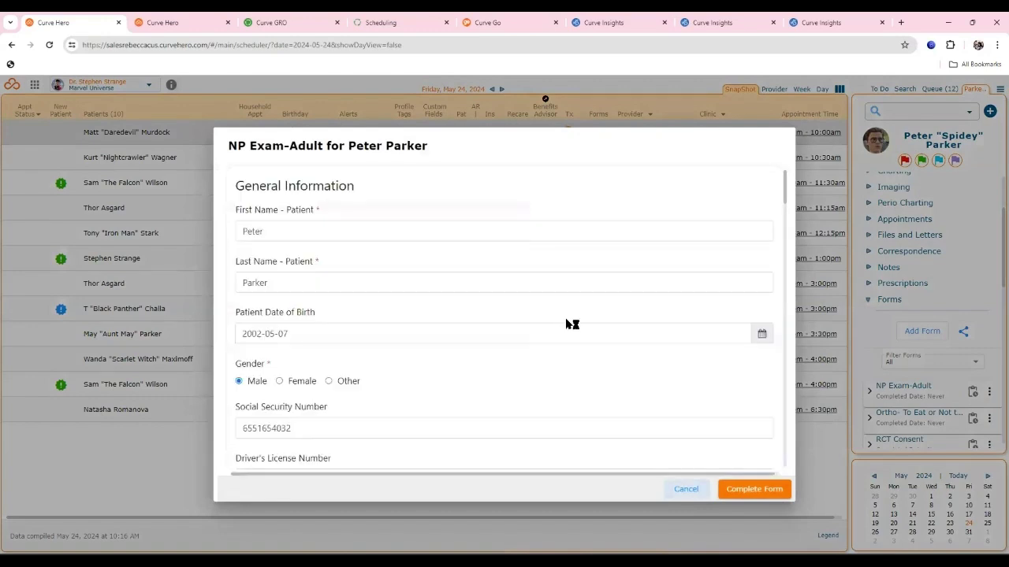
scroll(566, 325, down, 1)
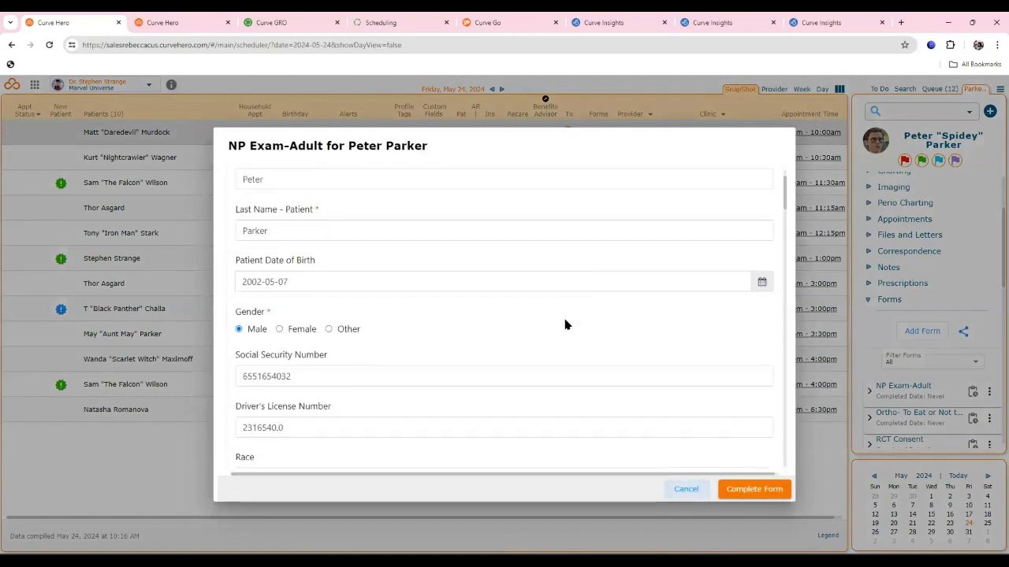
scroll(565, 325, down, 1)
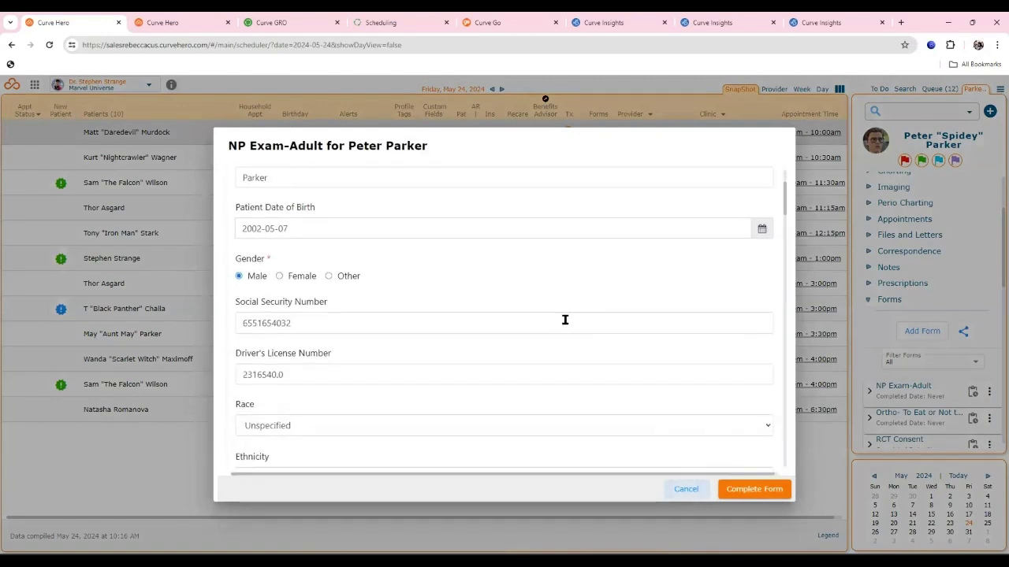
scroll(565, 320, down, 2)
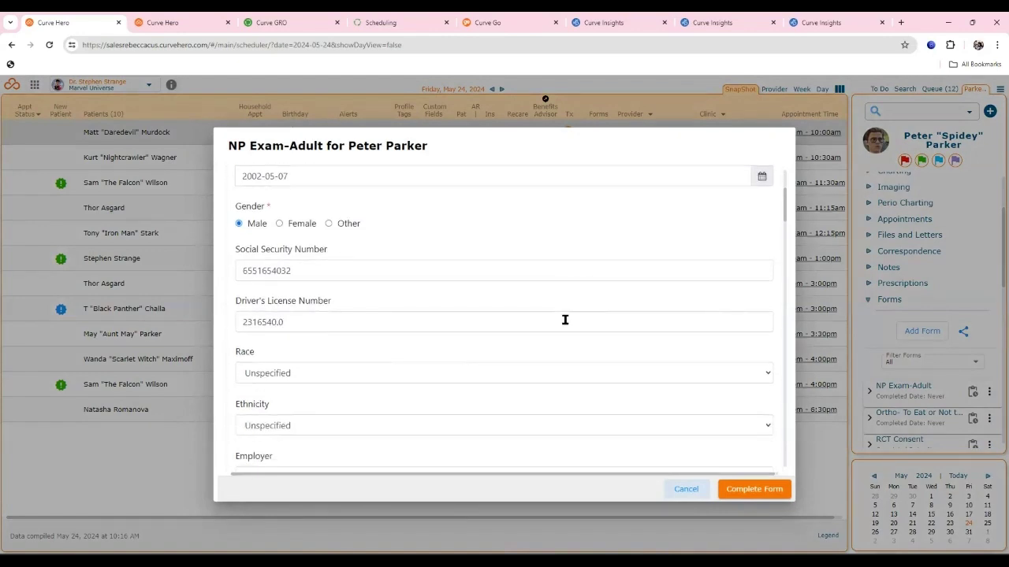
scroll(565, 323, down, 4)
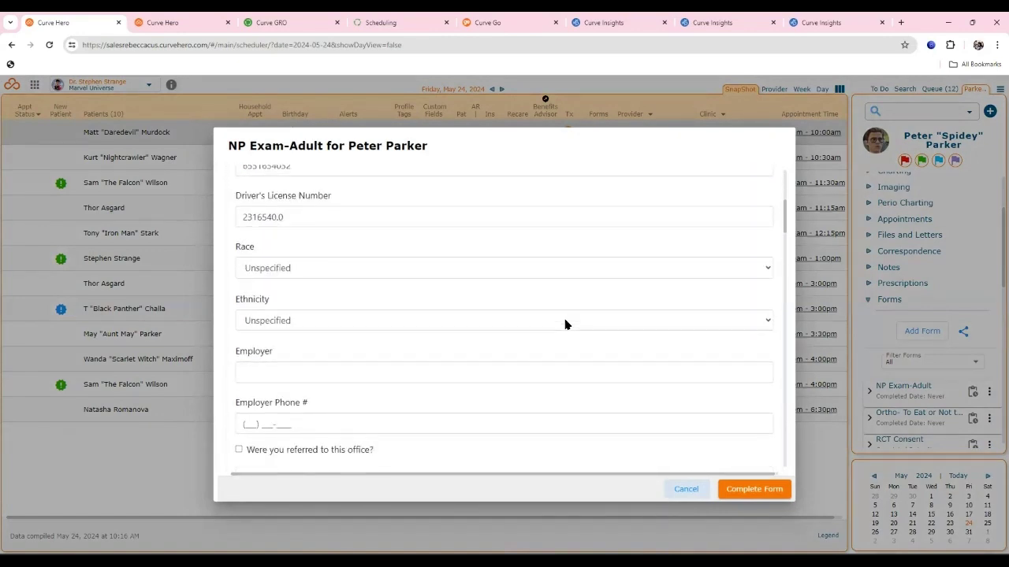
scroll(565, 320, down, 3)
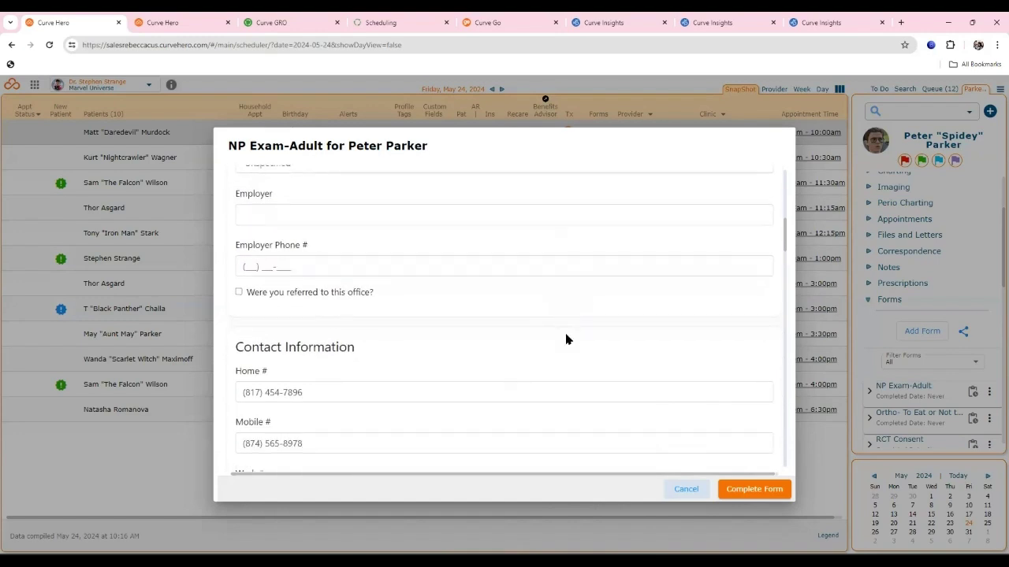
scroll(566, 337, down, 1)
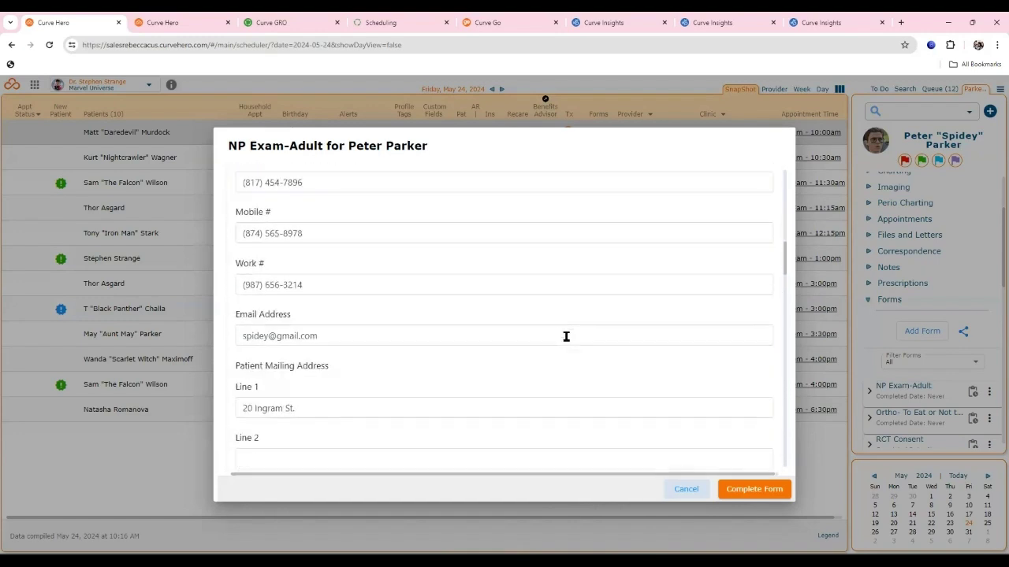
scroll(566, 336, down, 1)
click(684, 491)
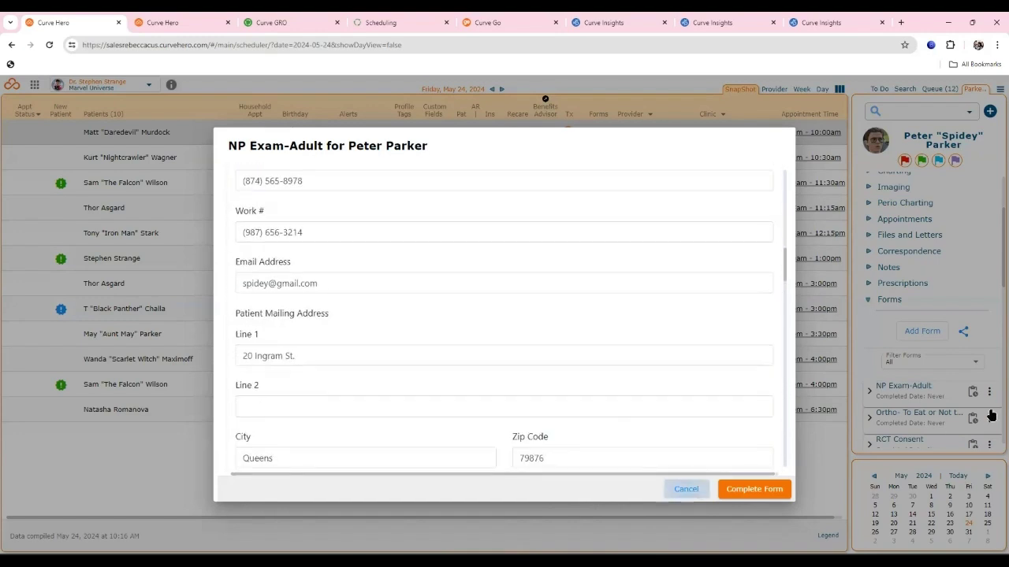
click(989, 417)
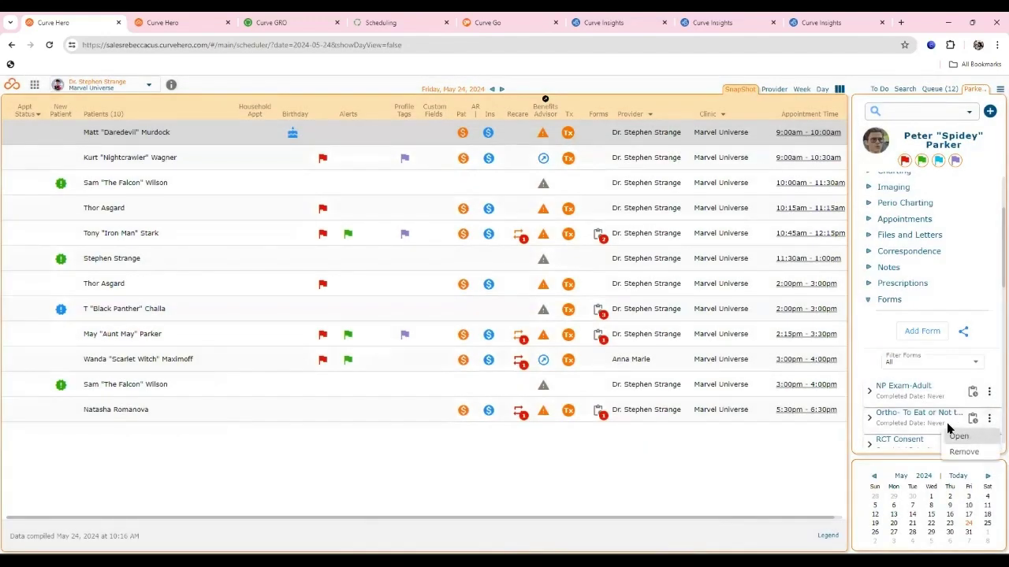
click(966, 436)
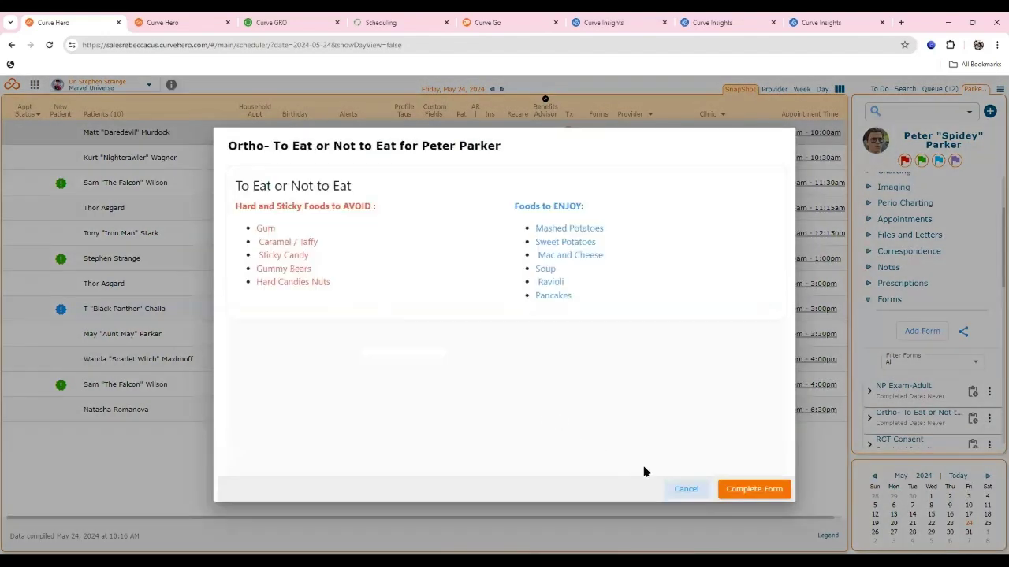
click(677, 489)
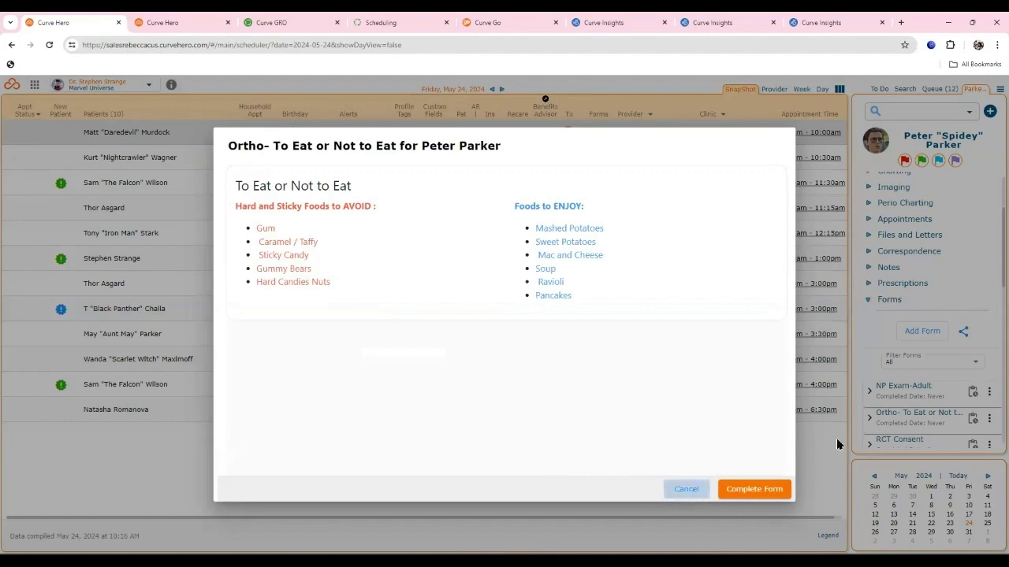
click(990, 367)
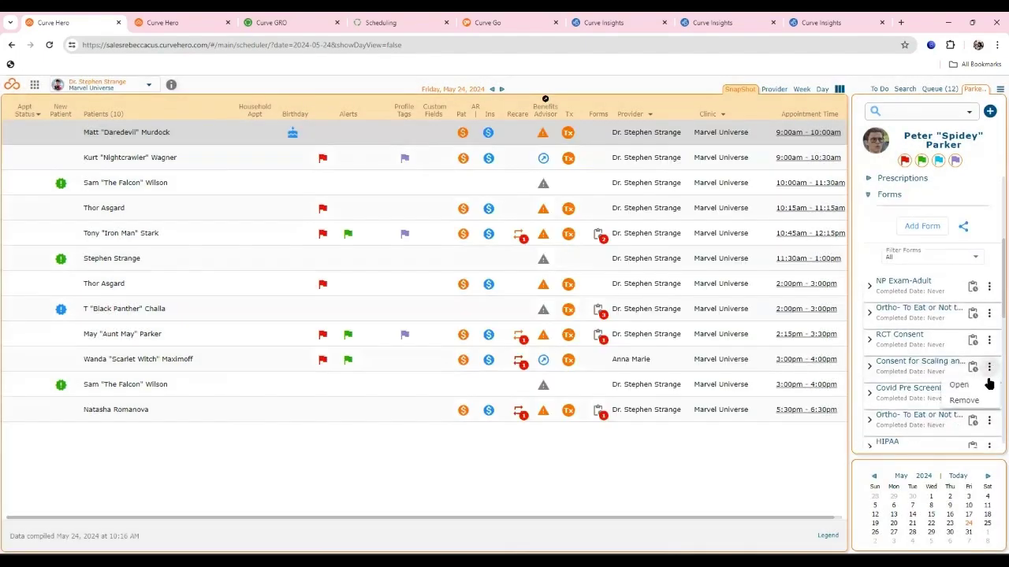
click(991, 384)
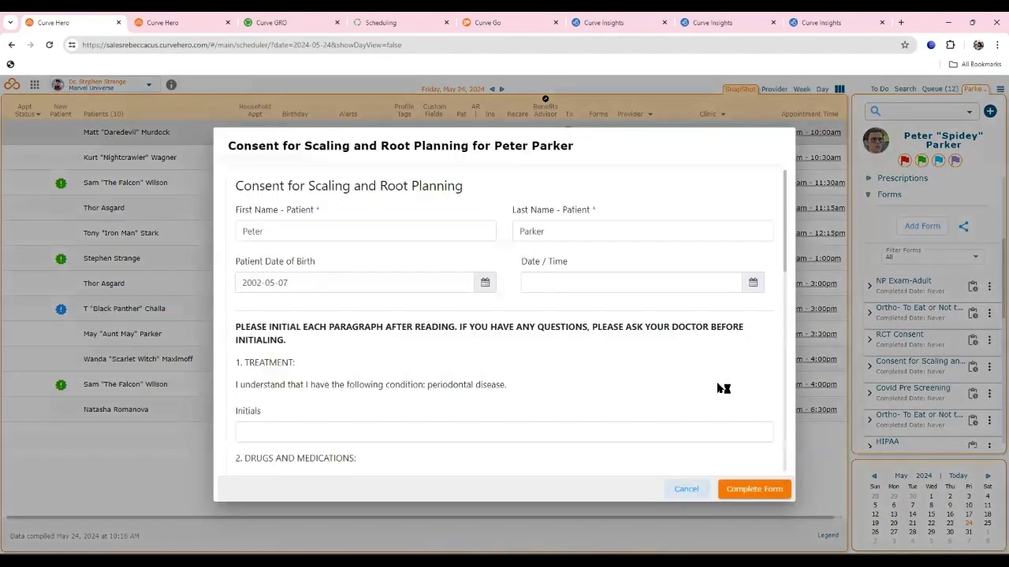
scroll(717, 386, down, 2)
scroll(717, 386, down, 5)
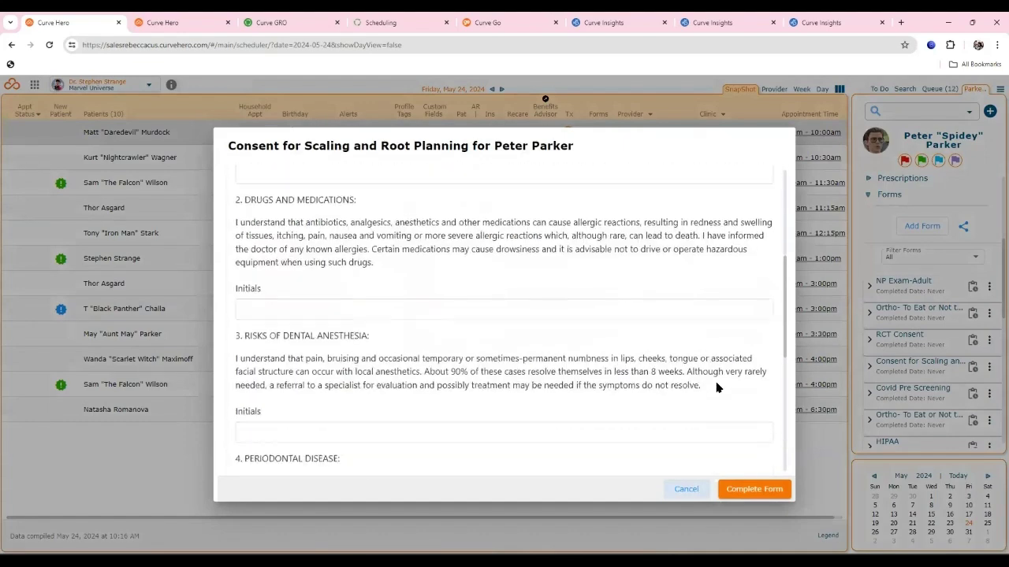
scroll(715, 384, down, 5)
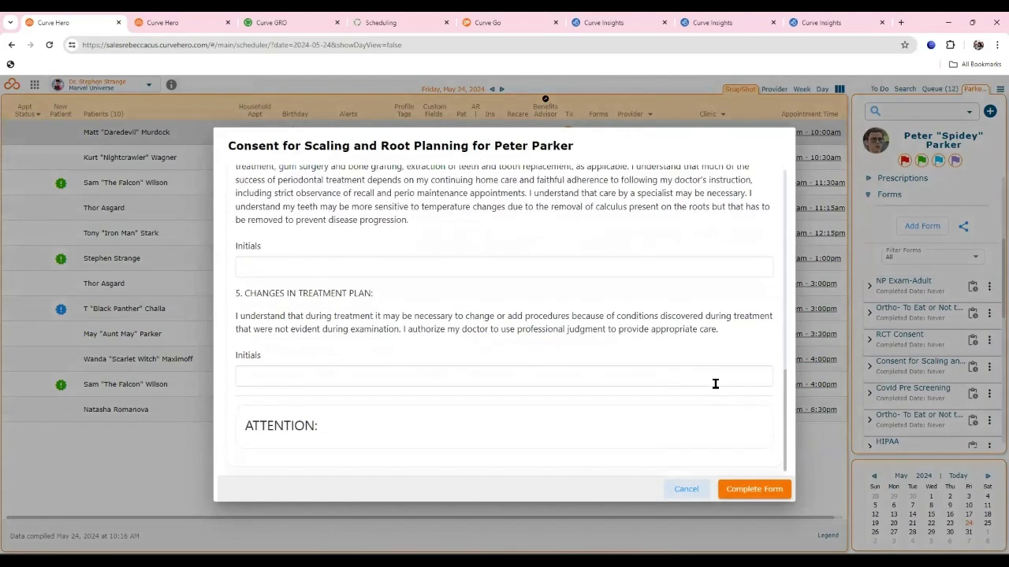
click(688, 489)
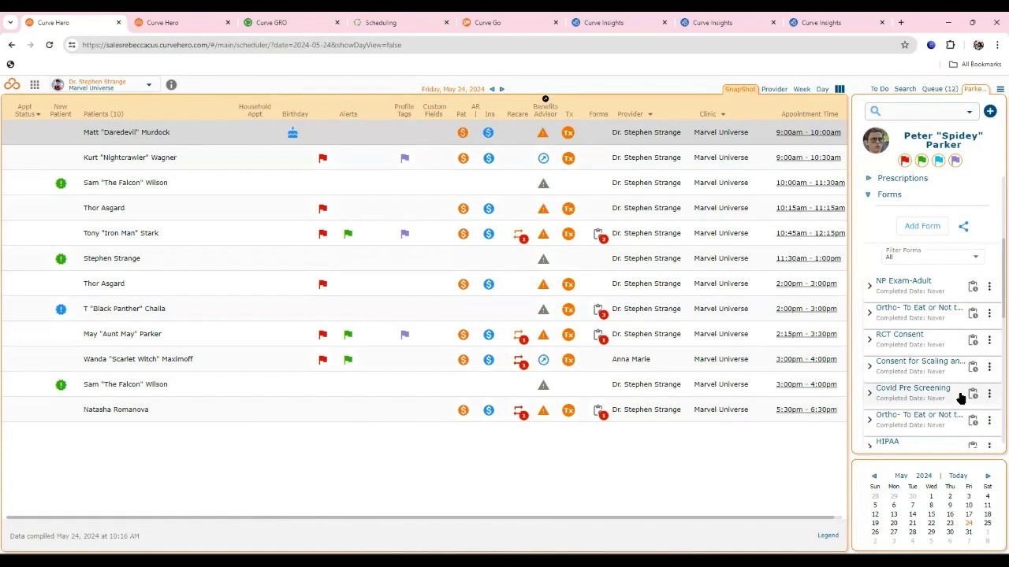
Step: Scroll through the patient's assigned forms, then collapse the Forms section
scroll(959, 398, down, 1)
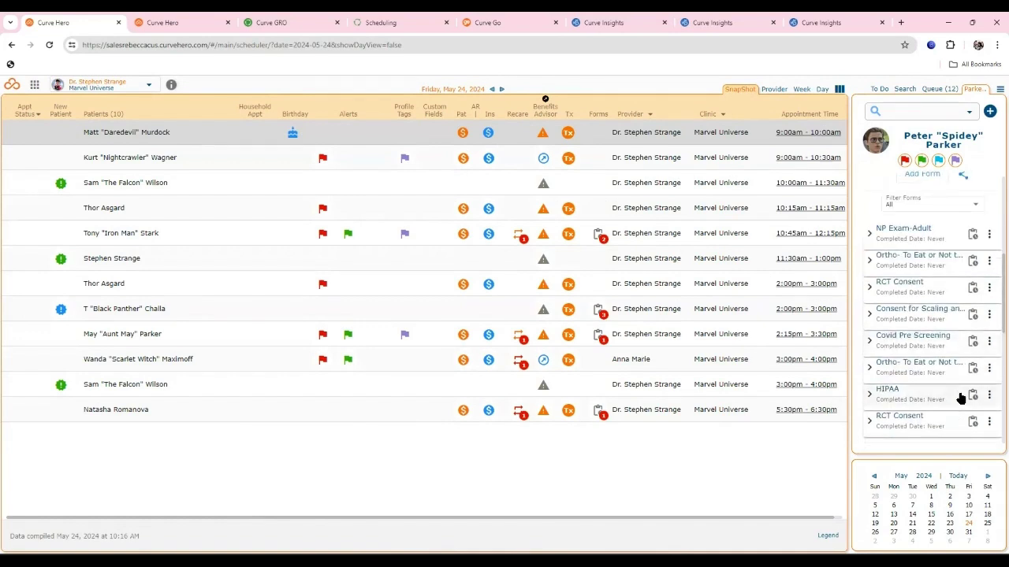
scroll(960, 398, down, 1)
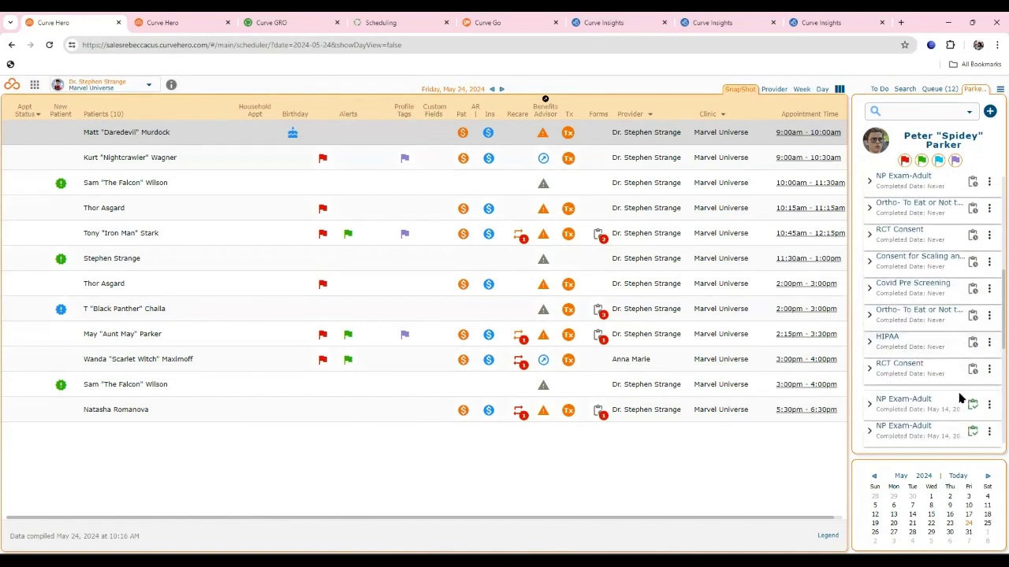
scroll(966, 398, up, 4)
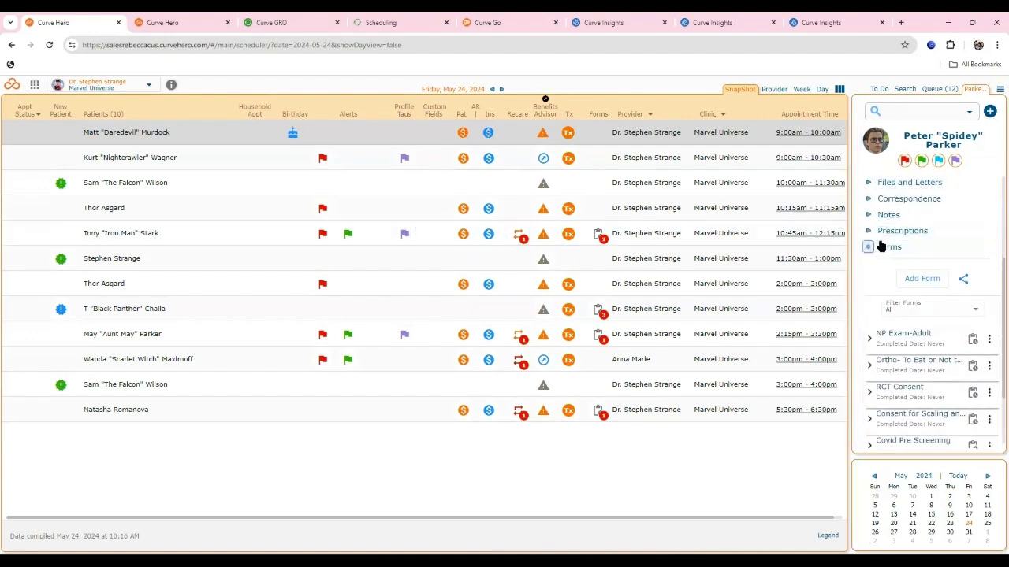
click(881, 247)
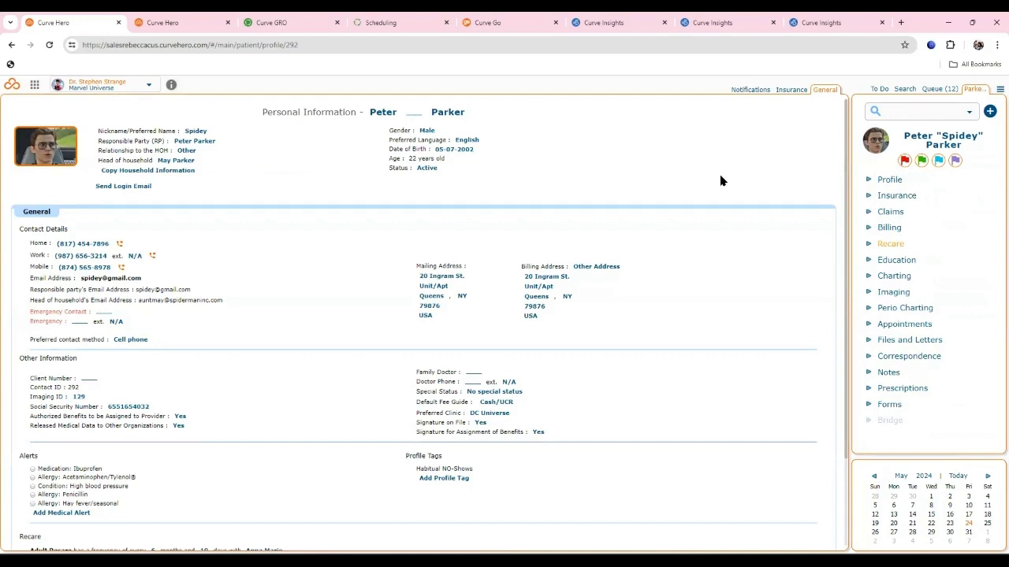
Step: Show the patient's Files and Letters with Consent Forms, Insurance and Treatment Plans folders
click(936, 349)
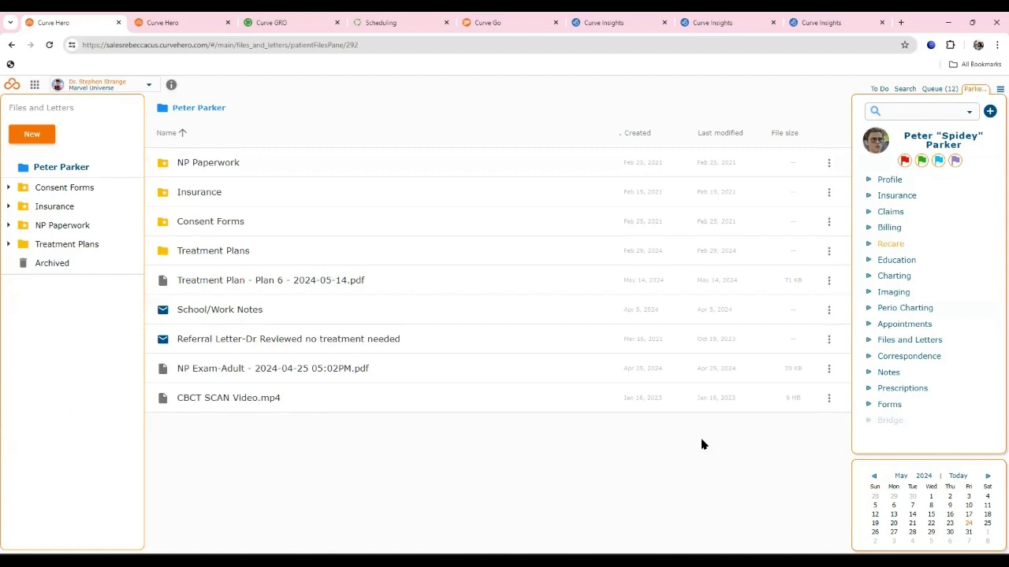
Step: Show the patient's Insurance page with primary, secondary, tertiary, family and historical policies
click(906, 197)
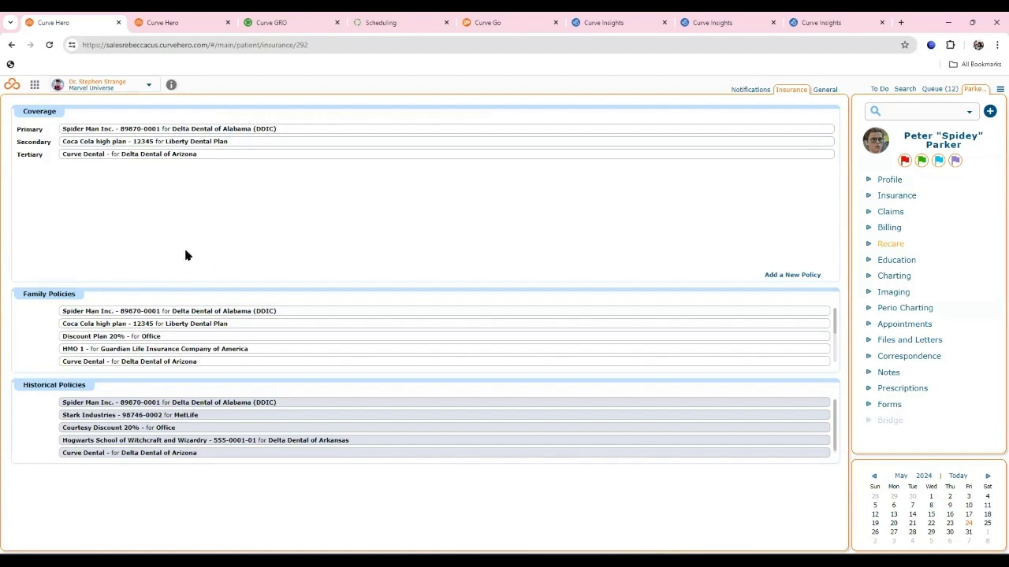
Step: Send an eligibility request for the secondary Liberty Dental Plan policy and view its response PDF
click(180, 140)
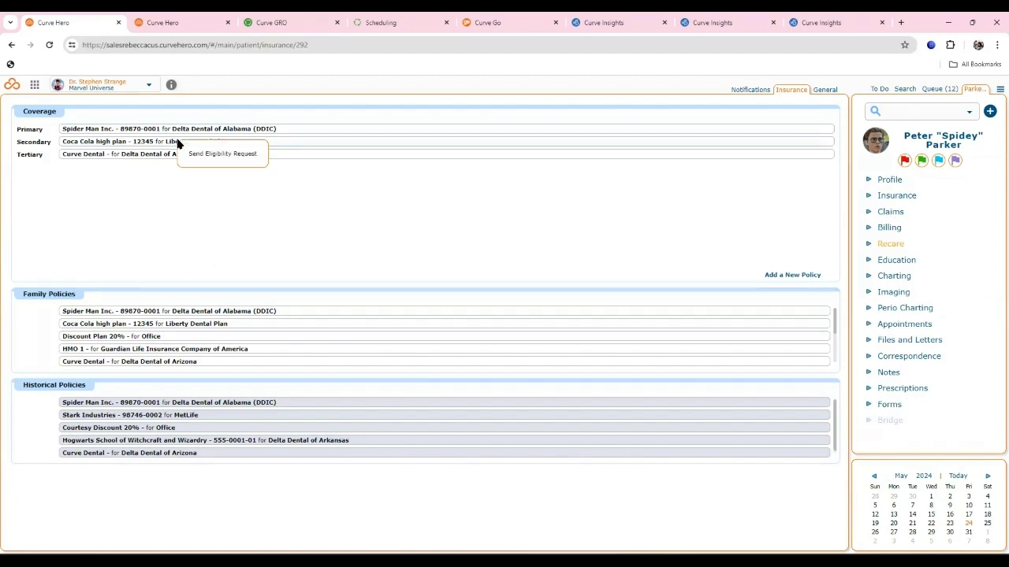
click(204, 154)
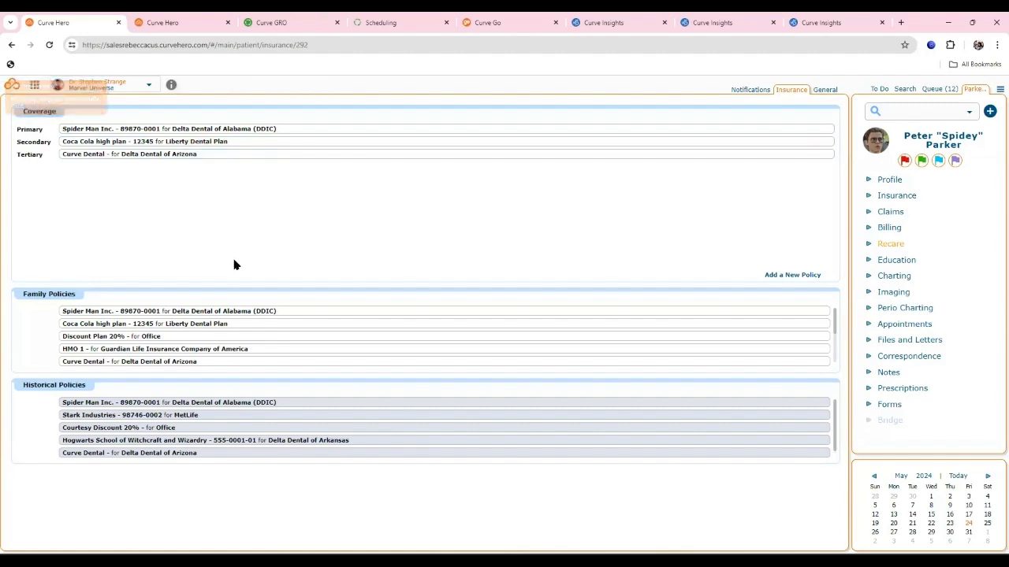
click(235, 144)
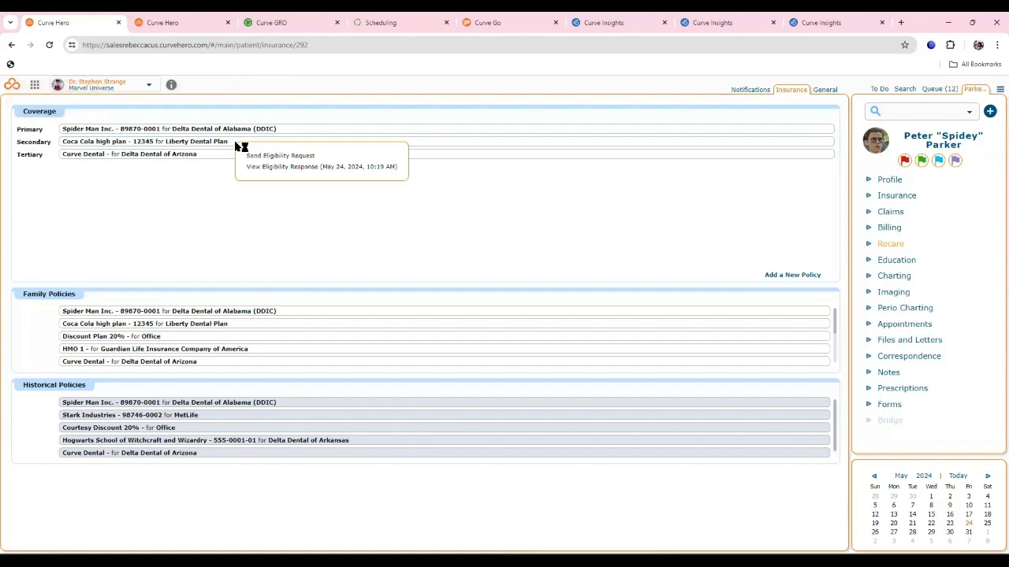
click(288, 170)
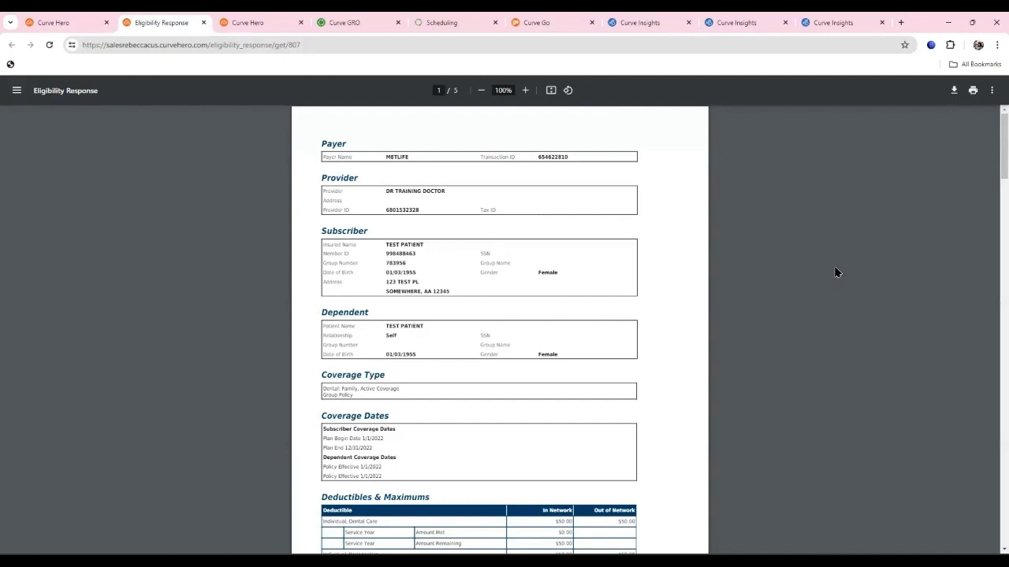
Step: Read the eligibility PDF down to the page-4 Frequency Limitations, then go back to the Insurance page
scroll(835, 272, down, 3)
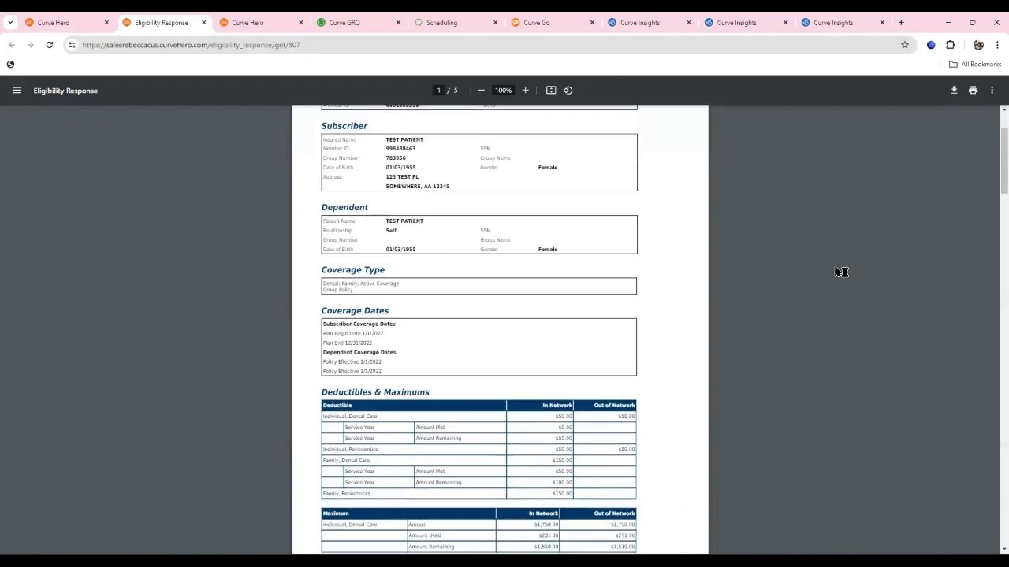
scroll(836, 272, down, 5)
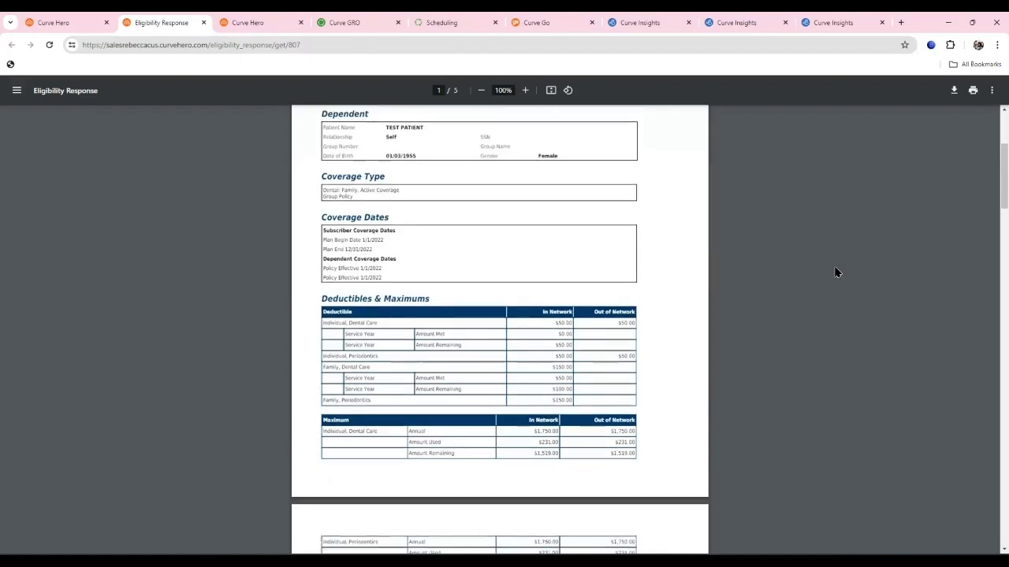
scroll(835, 272, down, 1)
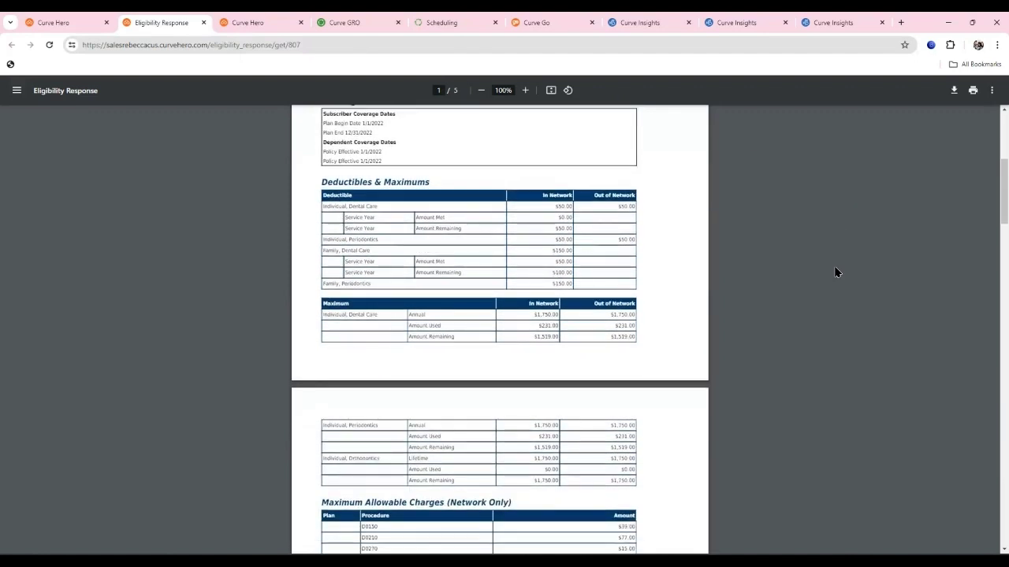
scroll(835, 272, down, 3)
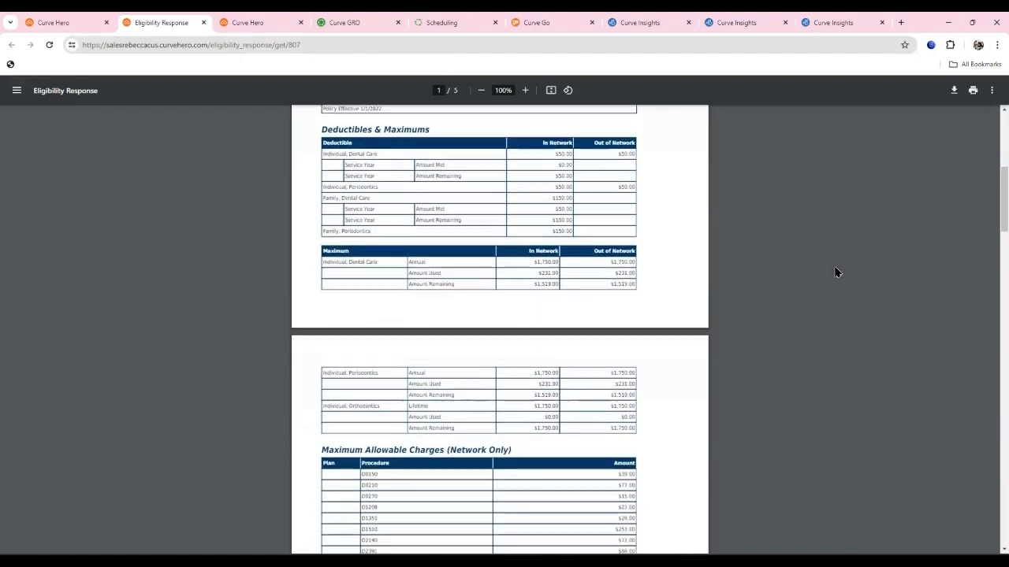
scroll(835, 272, down, 3)
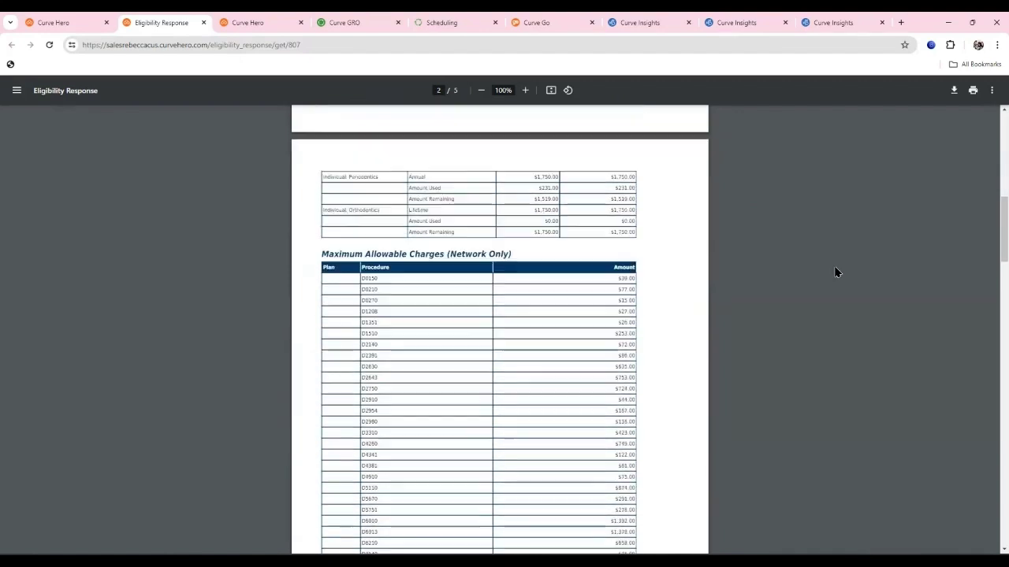
scroll(837, 272, down, 4)
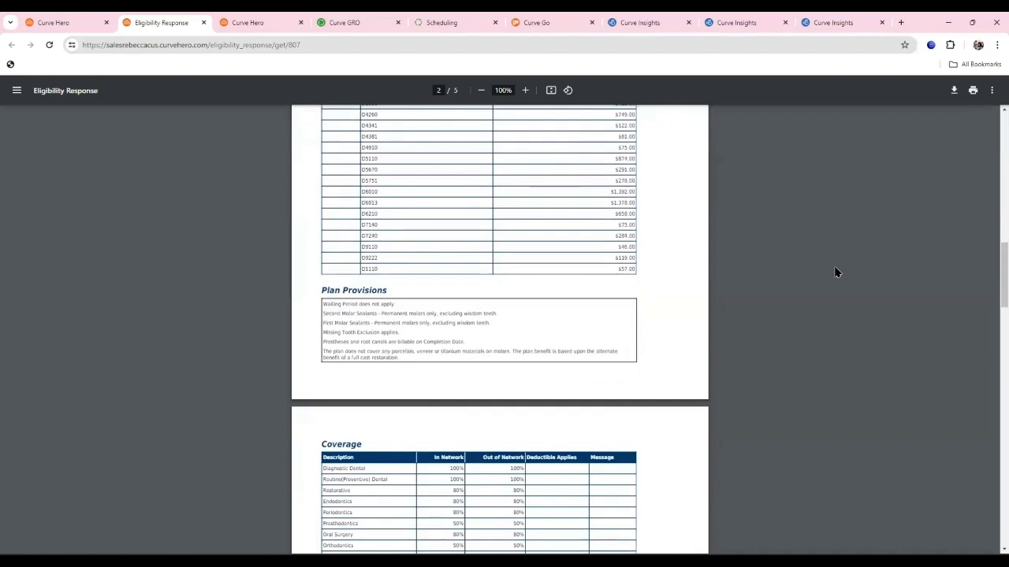
scroll(835, 272, down, 1)
scroll(836, 272, down, 3)
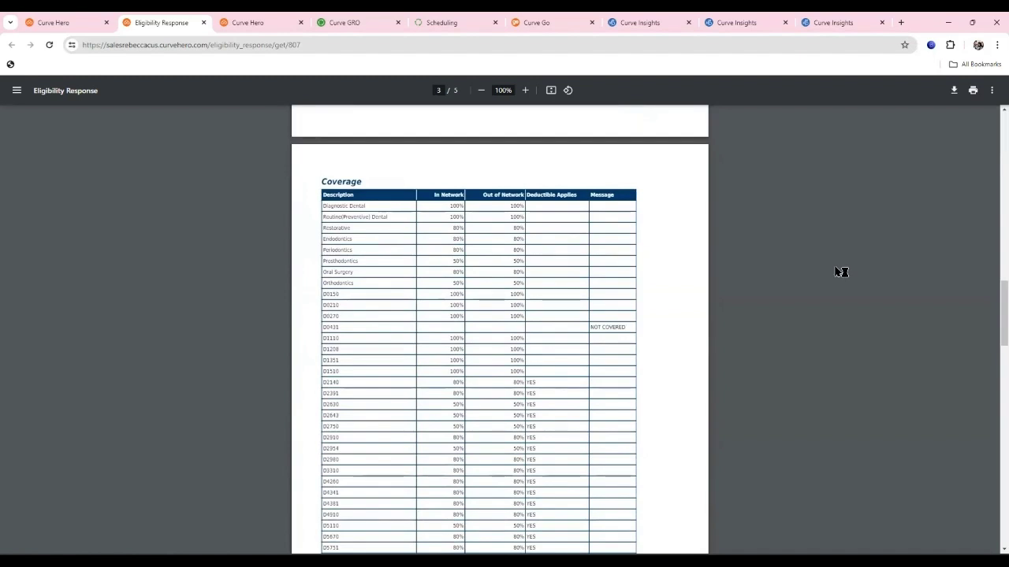
scroll(835, 271, down, 1)
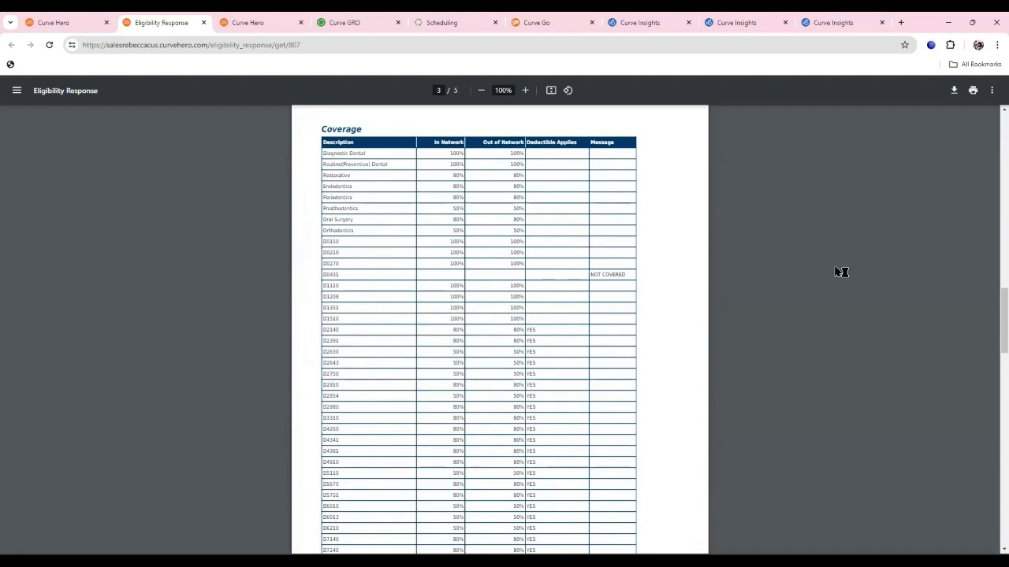
scroll(835, 272, down, 4)
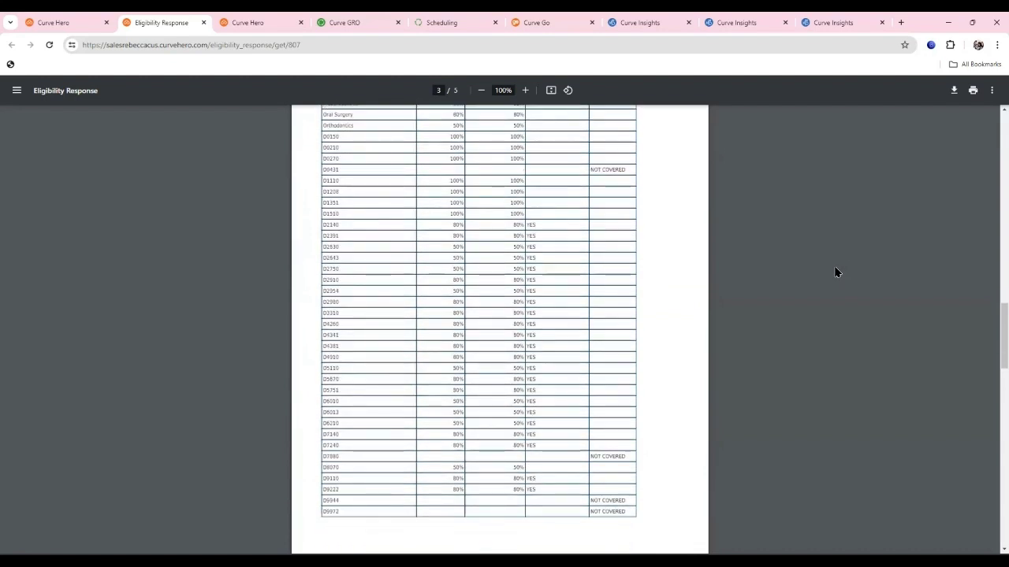
scroll(840, 272, down, 4)
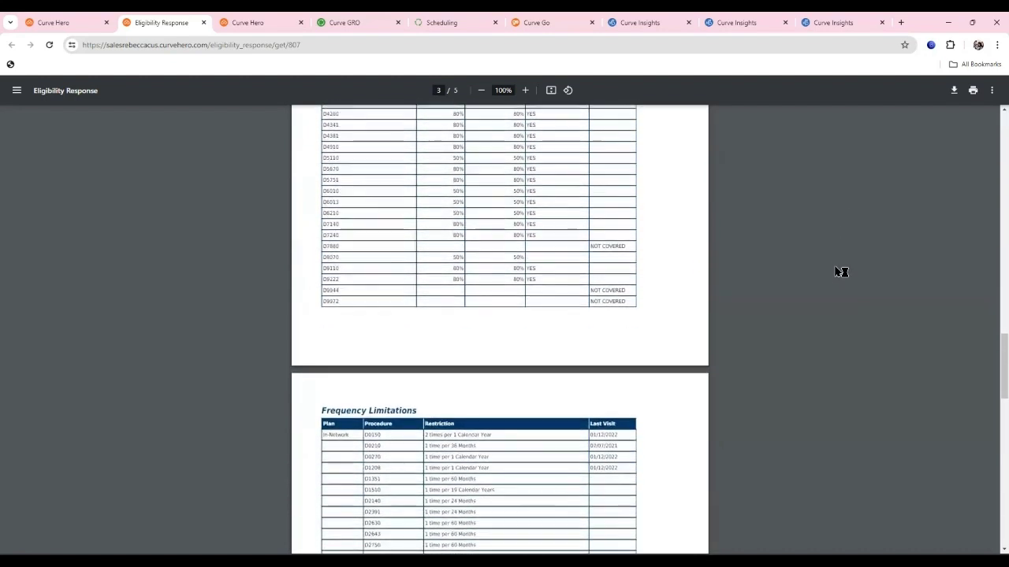
scroll(836, 272, down, 3)
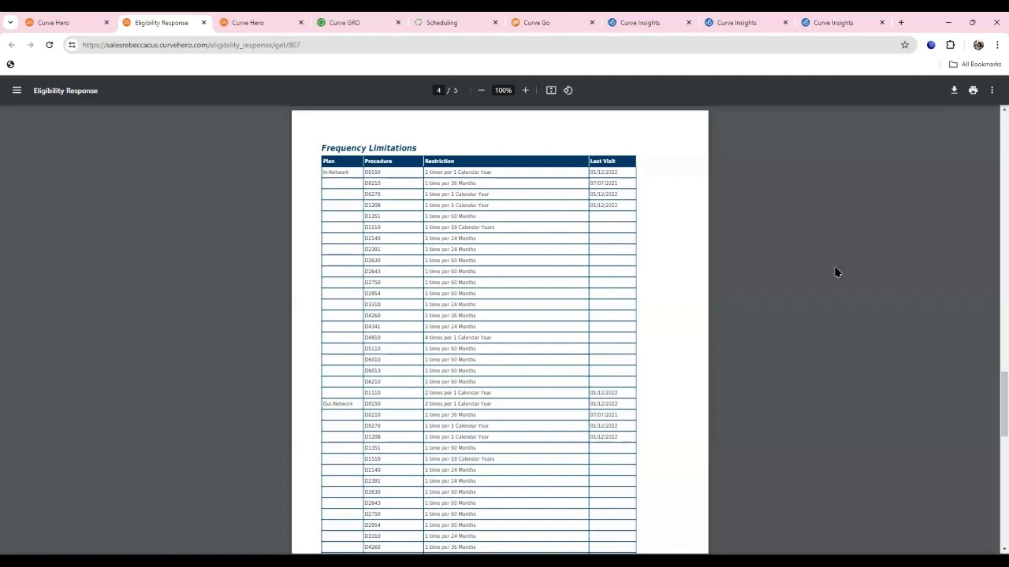
click(60, 22)
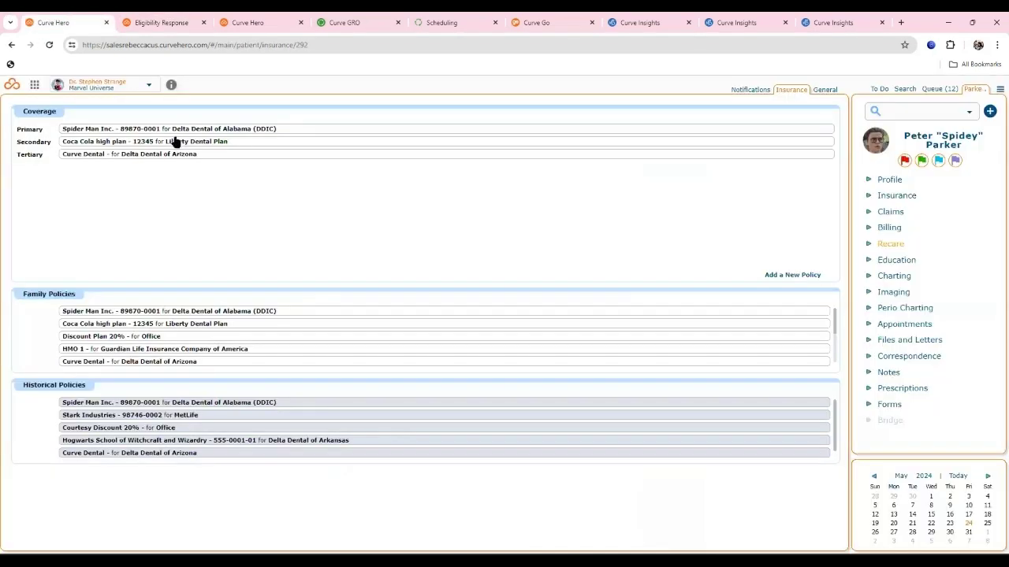
Step: Show the eligibility request and response options for the secondary Liberty Dental Plan policy
click(175, 143)
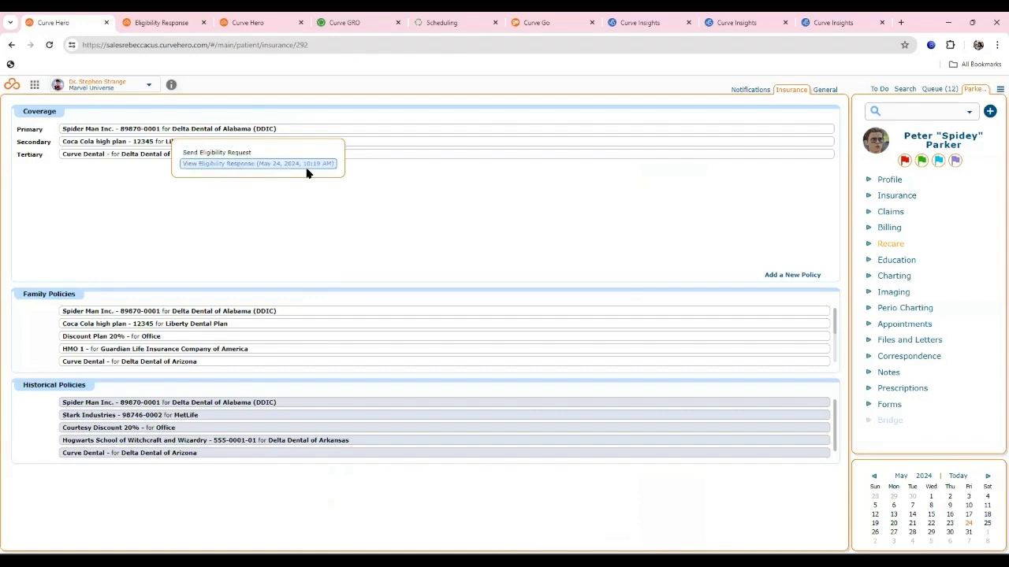
click(249, 163)
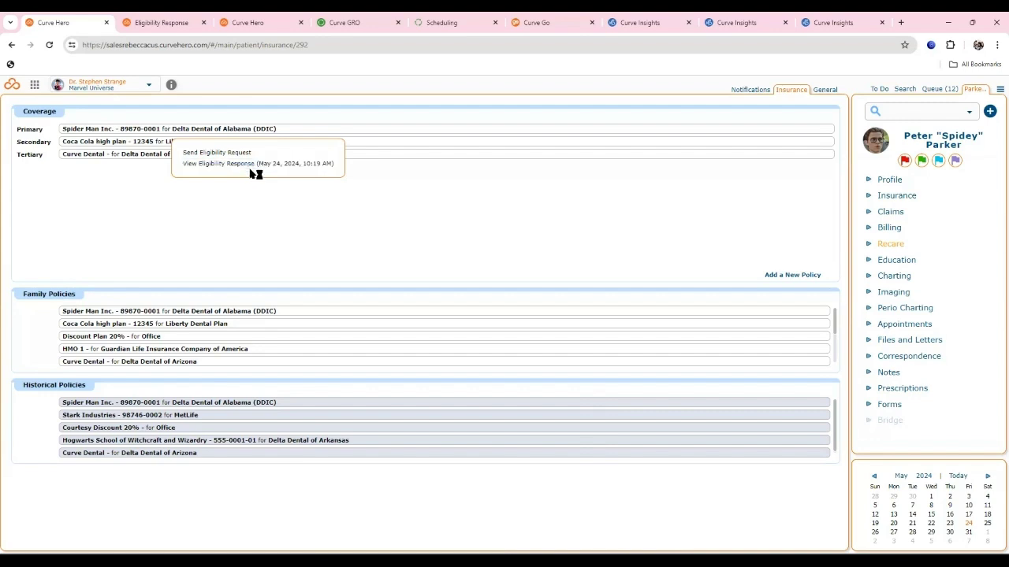